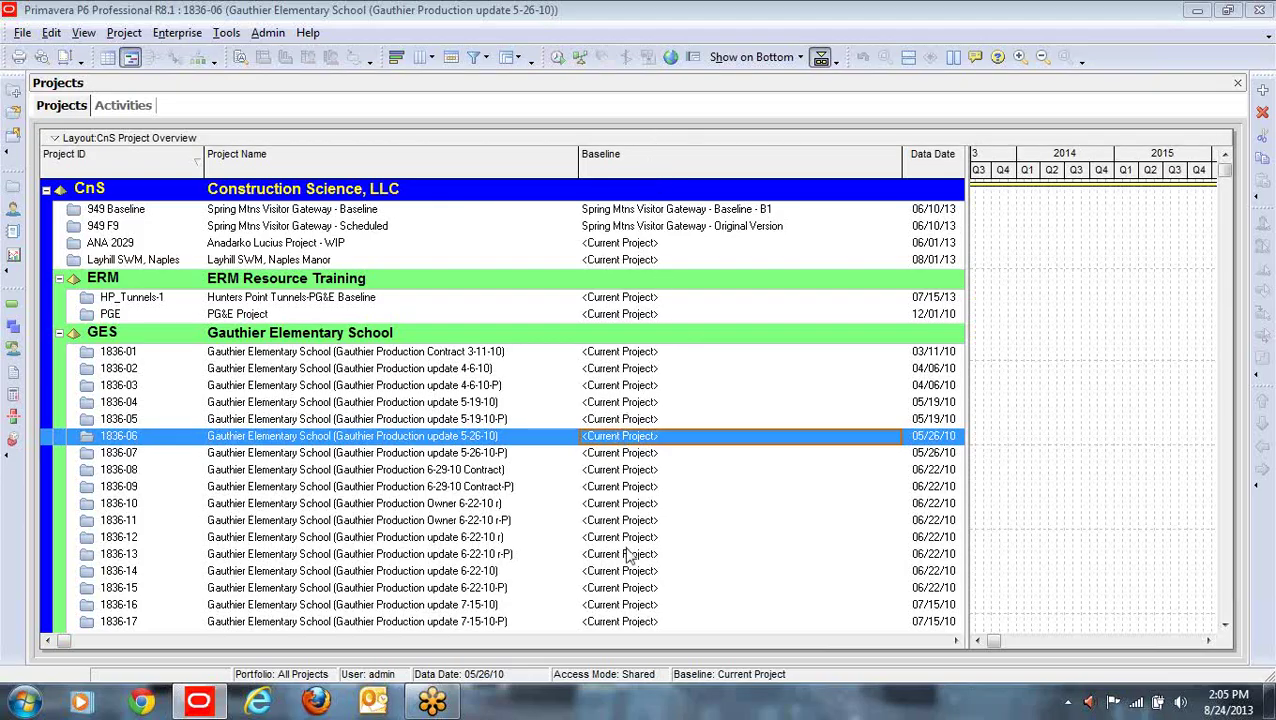
pyautogui.click(656, 526)
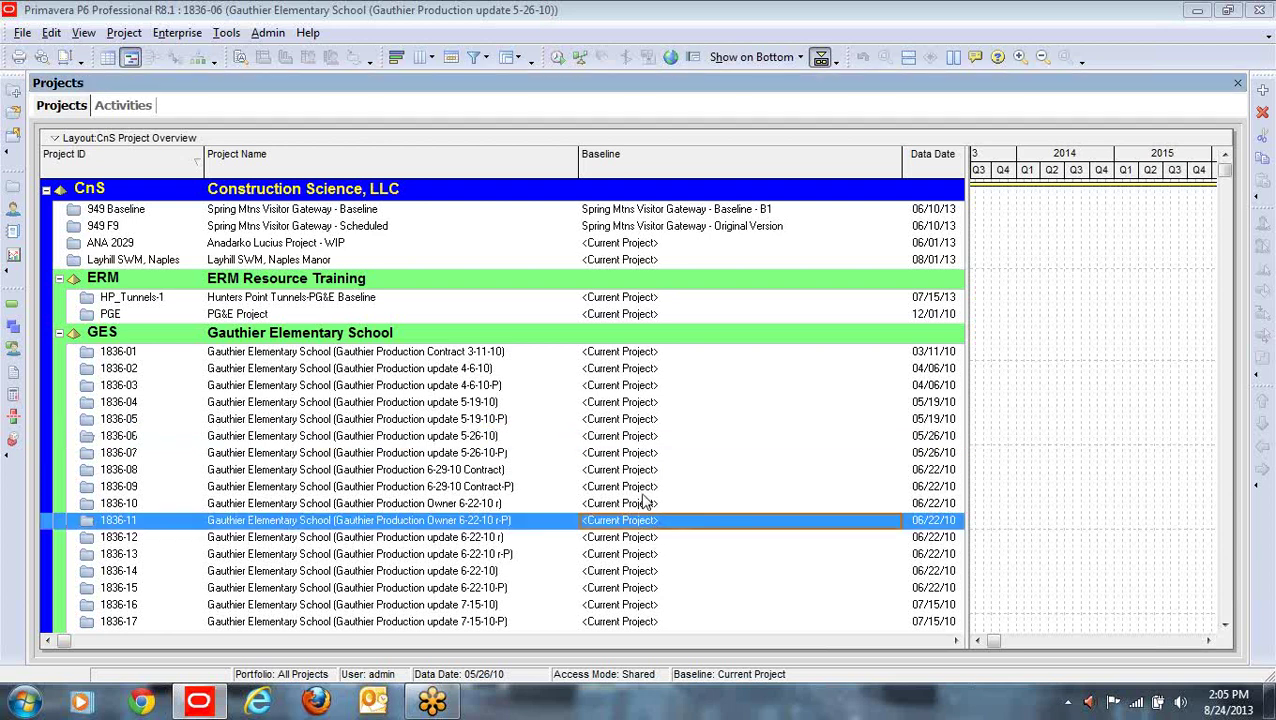
pyautogui.click(639, 491)
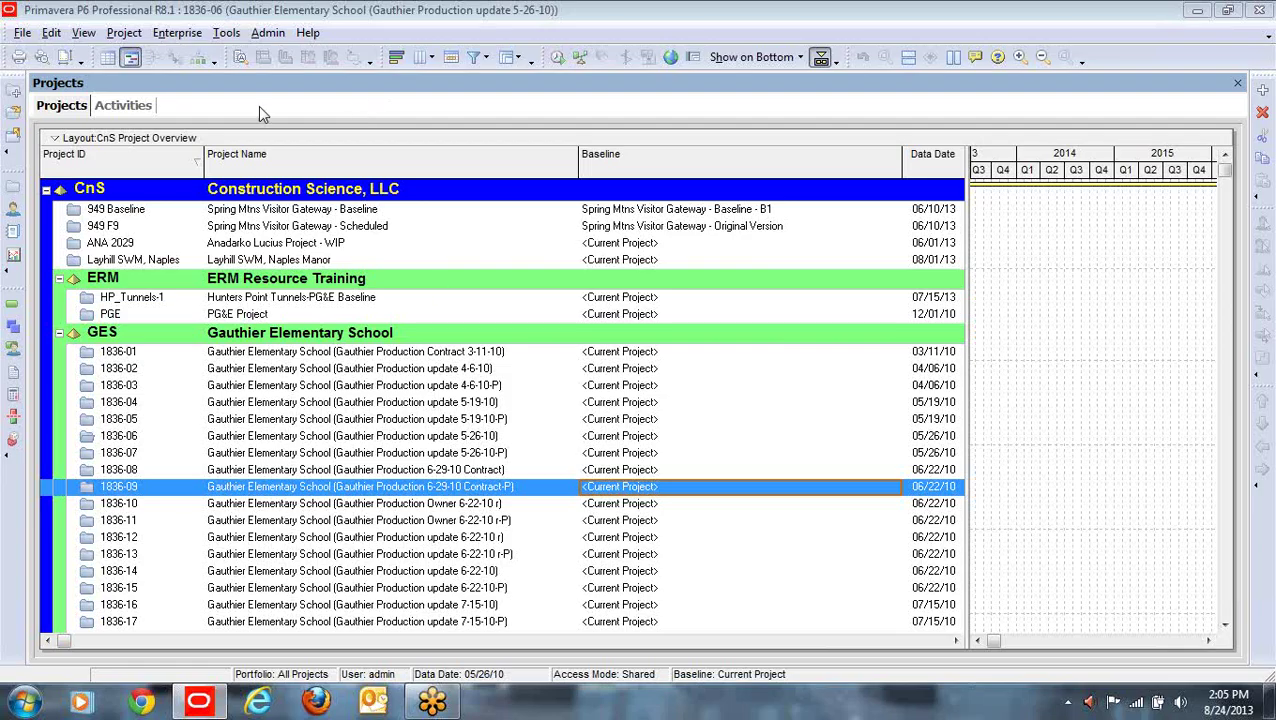
# - In the admin preferences, set the earned value calculation from a baseline to "Budgeted values with planned dates"
pyautogui.click(267, 32)
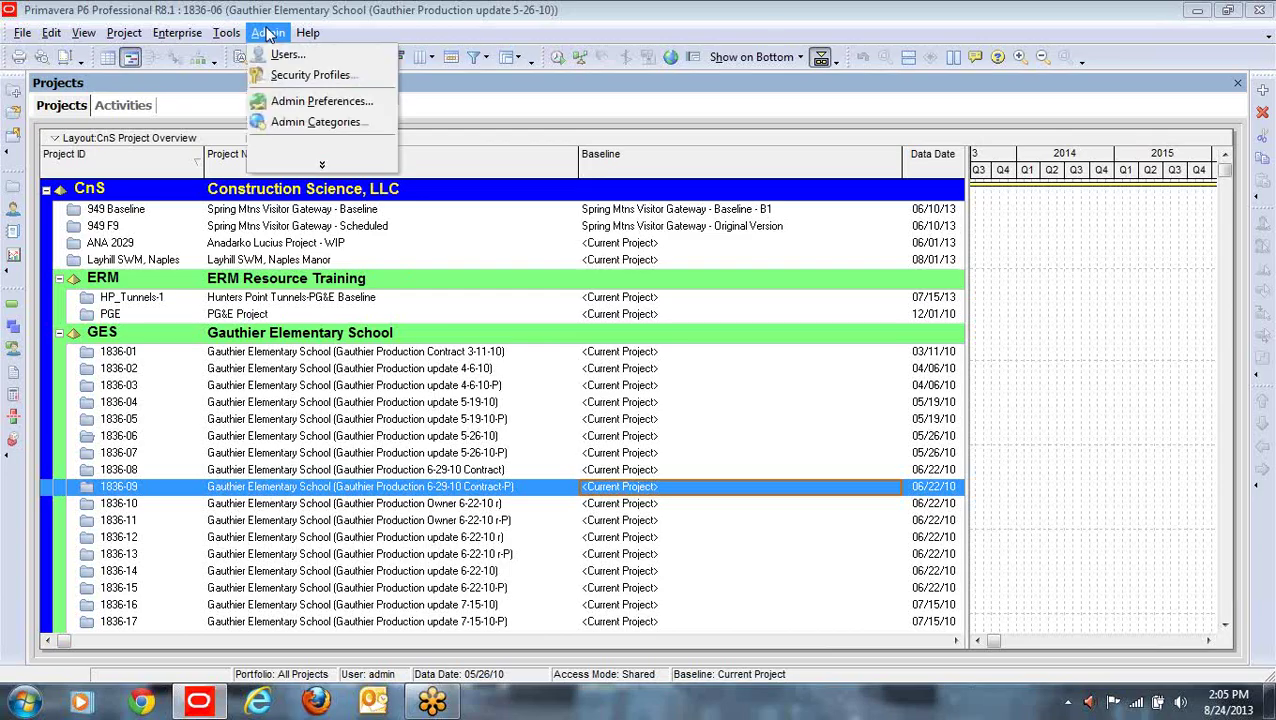
pyautogui.click(305, 101)
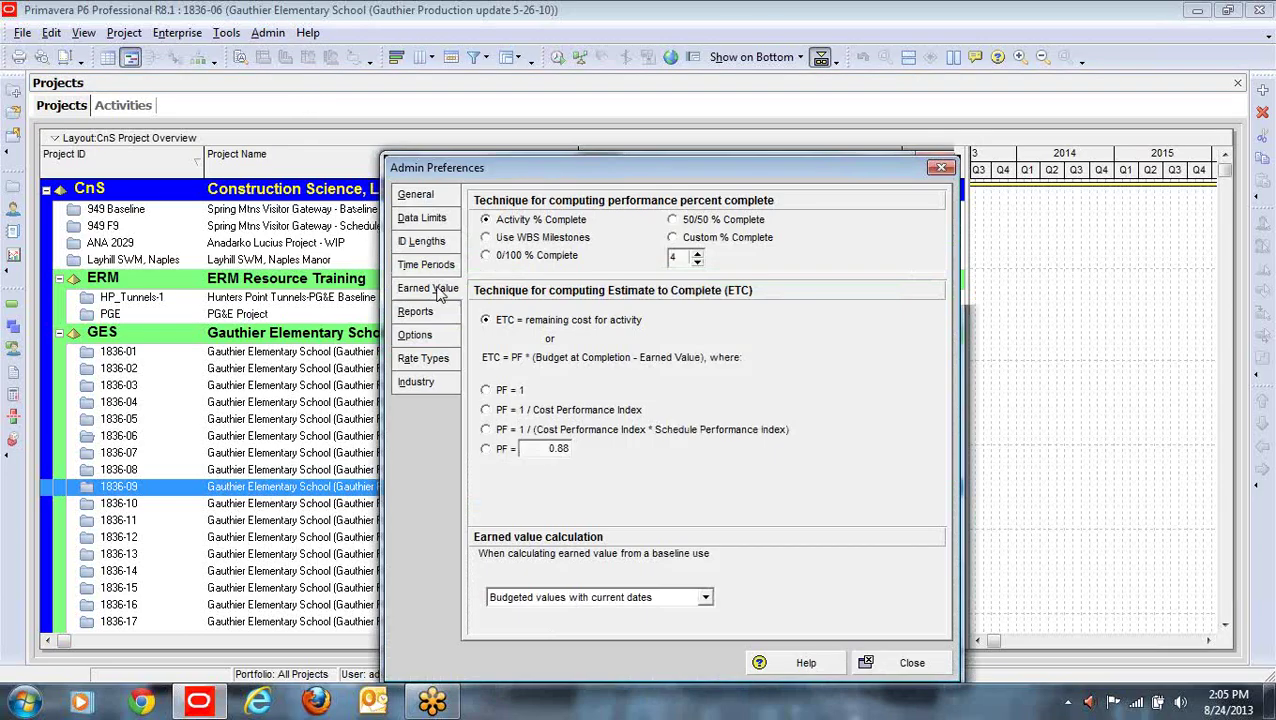
pyautogui.click(705, 598)
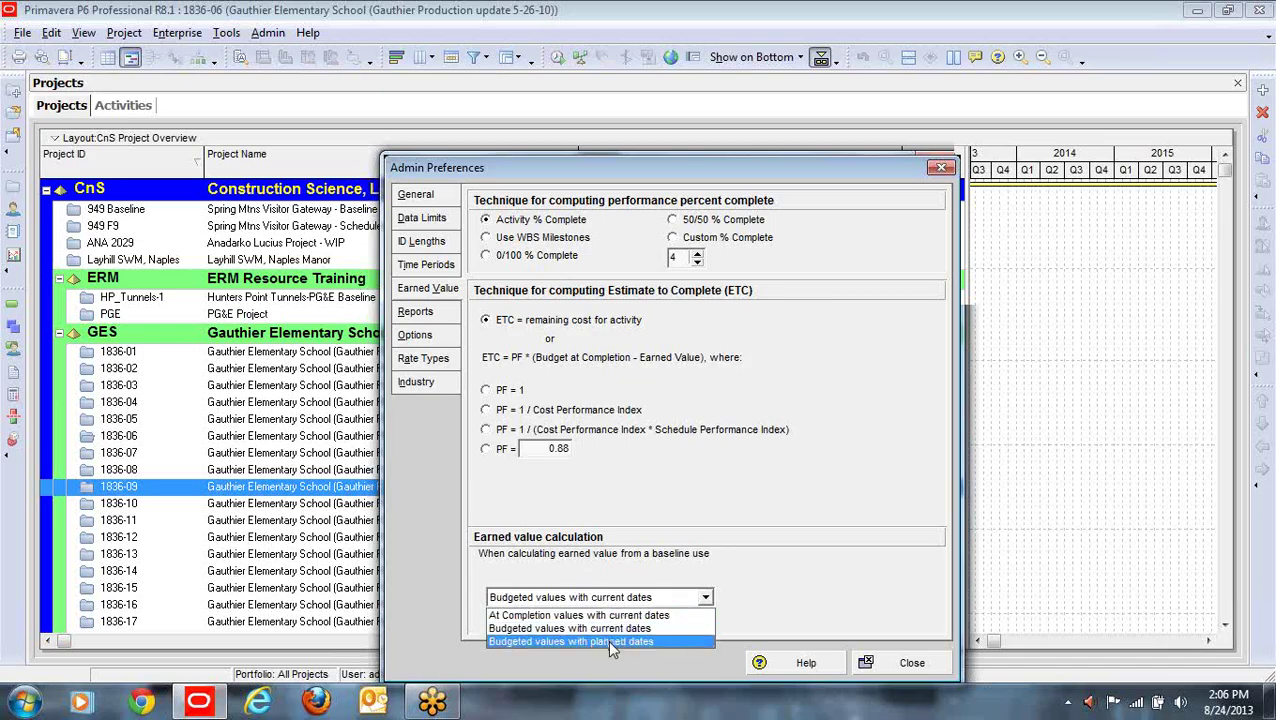
pyautogui.click(611, 641)
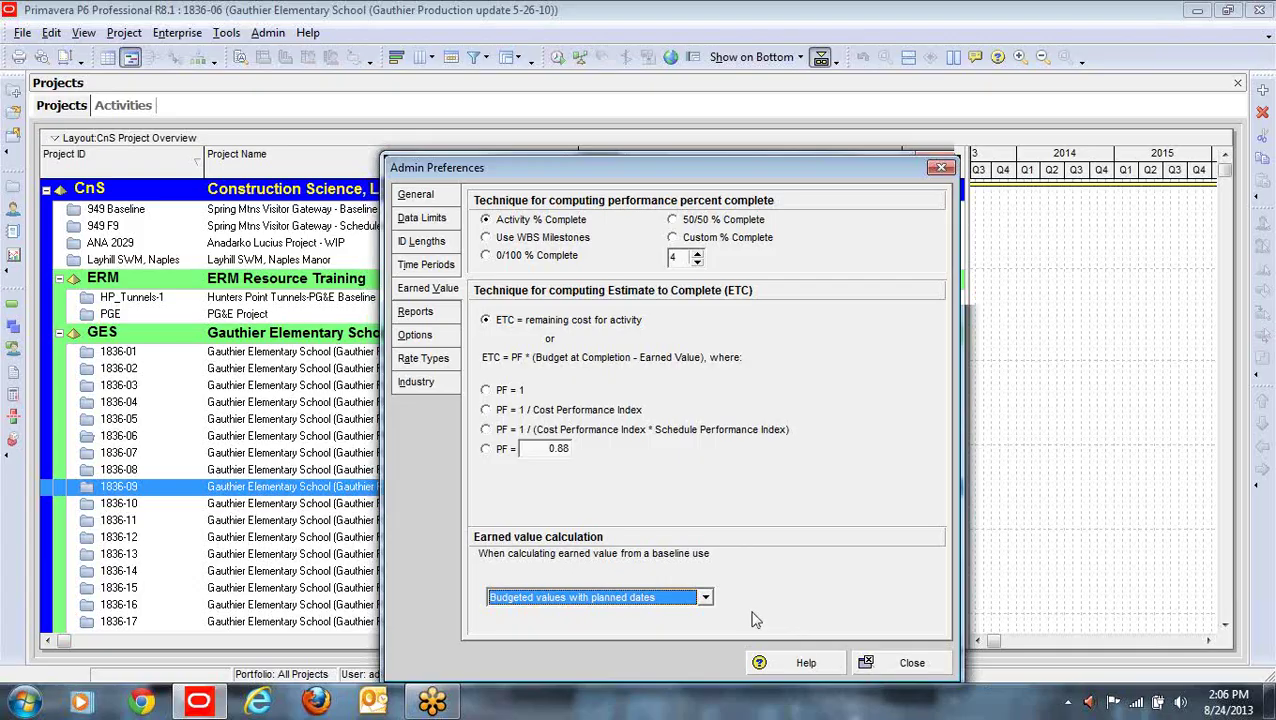
pyautogui.click(910, 664)
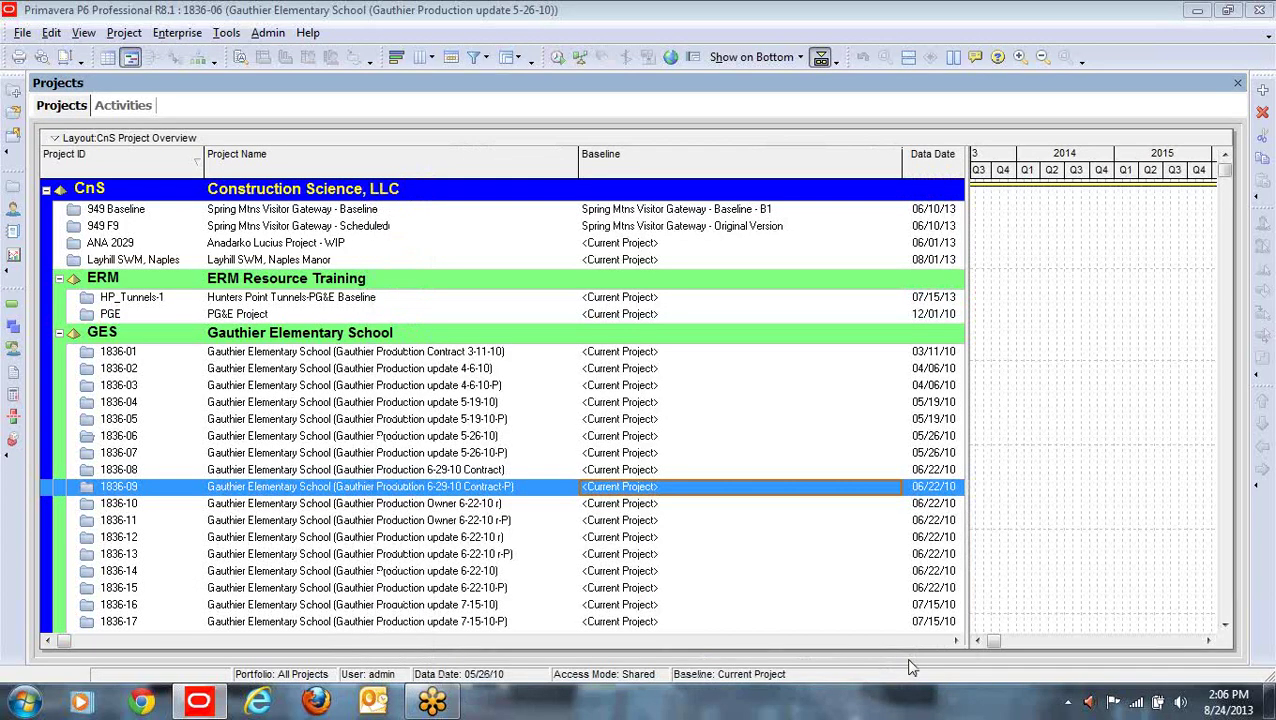
# - Open project 1836-06, Gauthier Elementary School (Gauthier Production update 5-26-10), and bring its 2010 activity bars into view
pyautogui.click(484, 439)
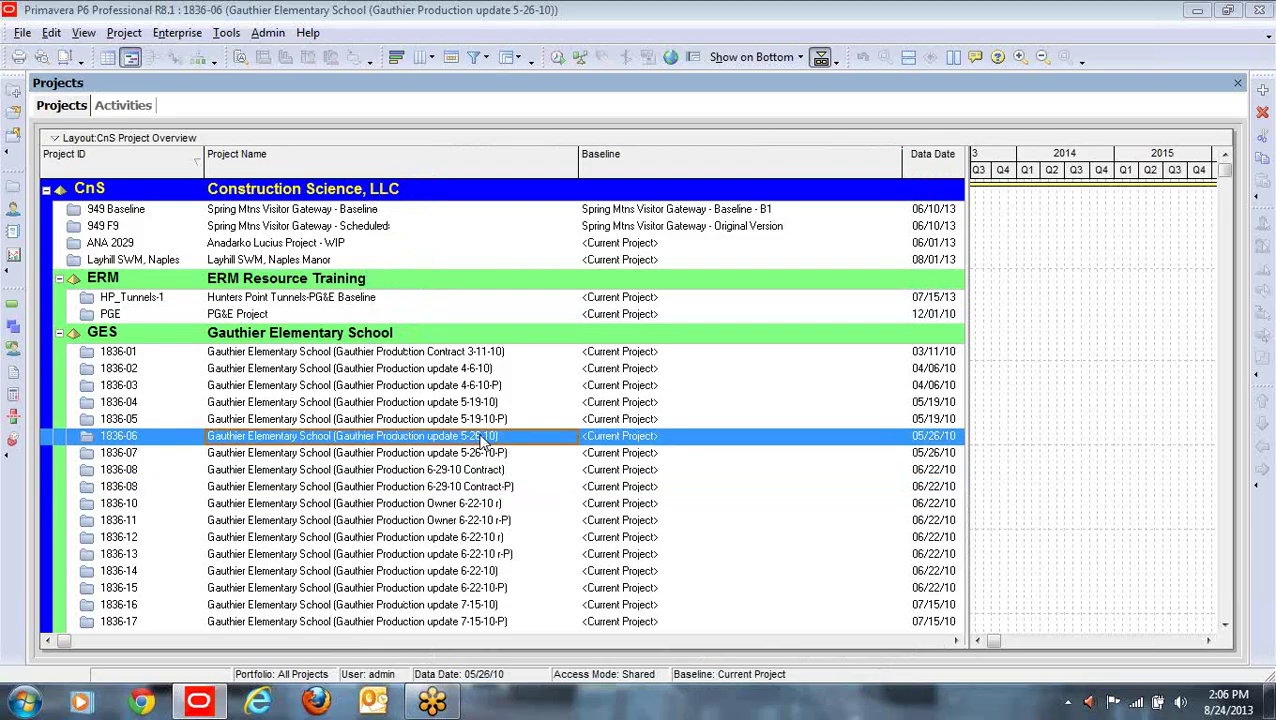
pyautogui.rightClick(484, 441)
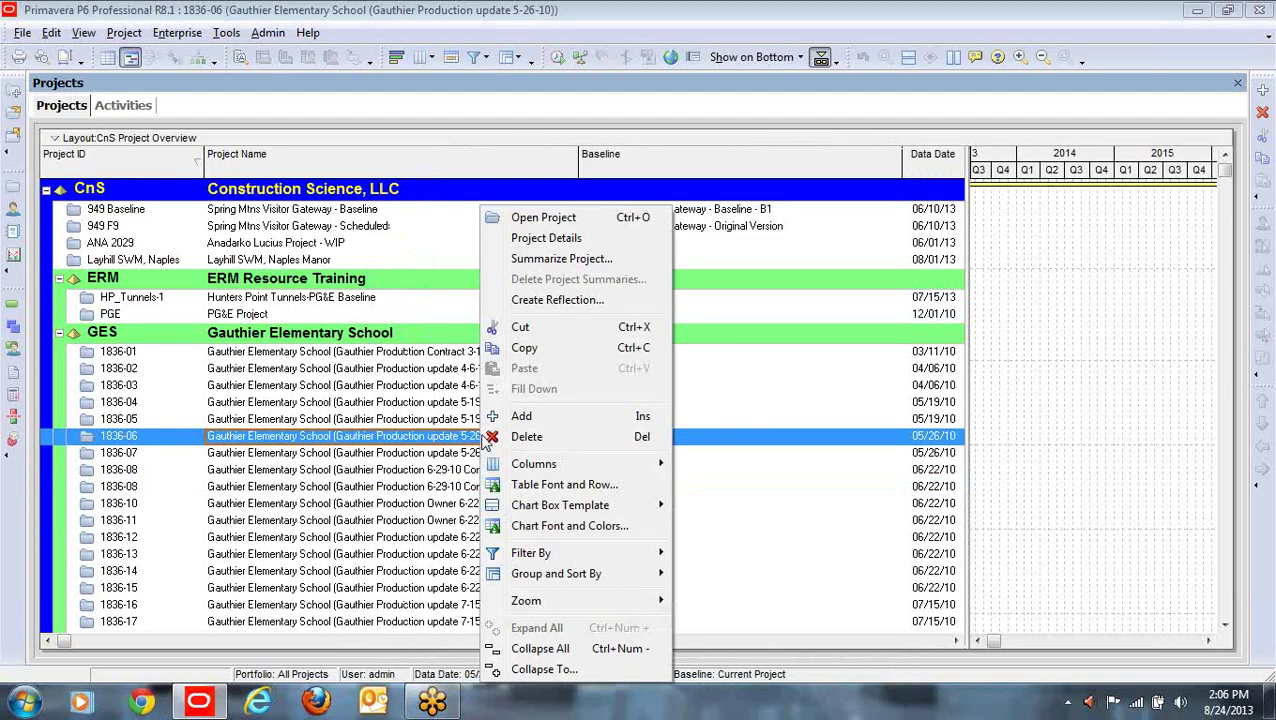
pyautogui.click(530, 218)
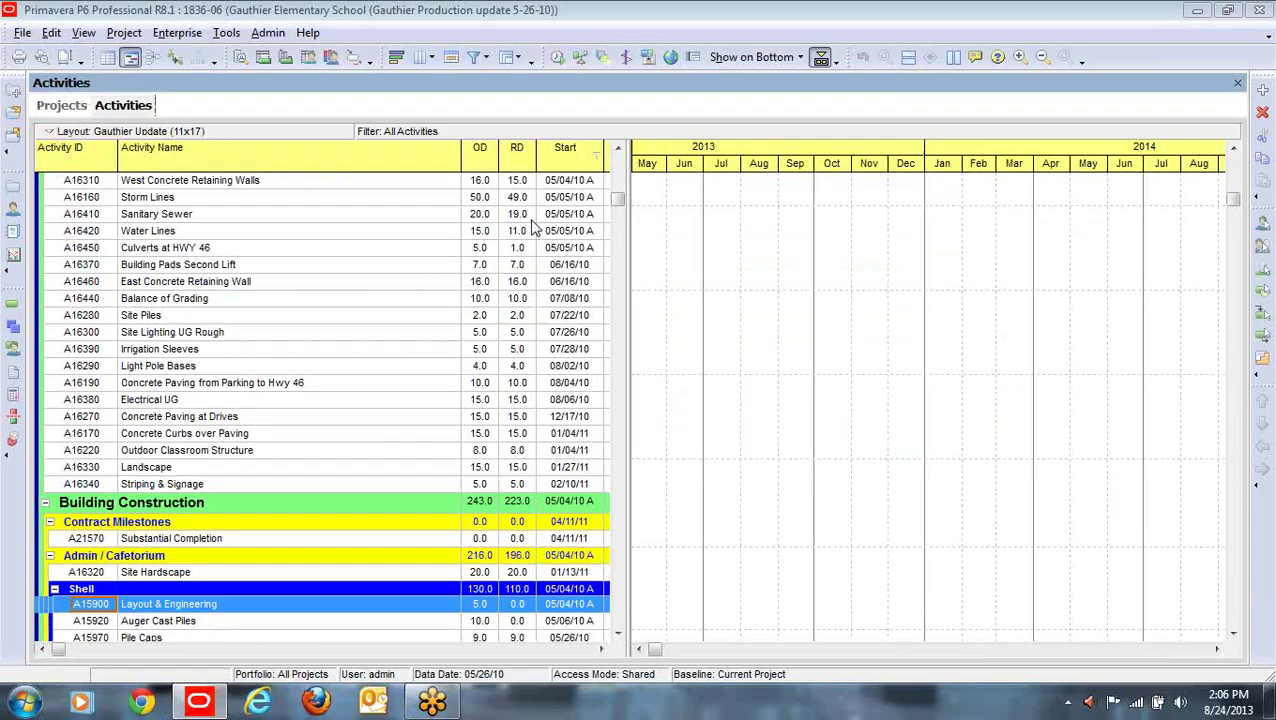
pyautogui.click(776, 265)
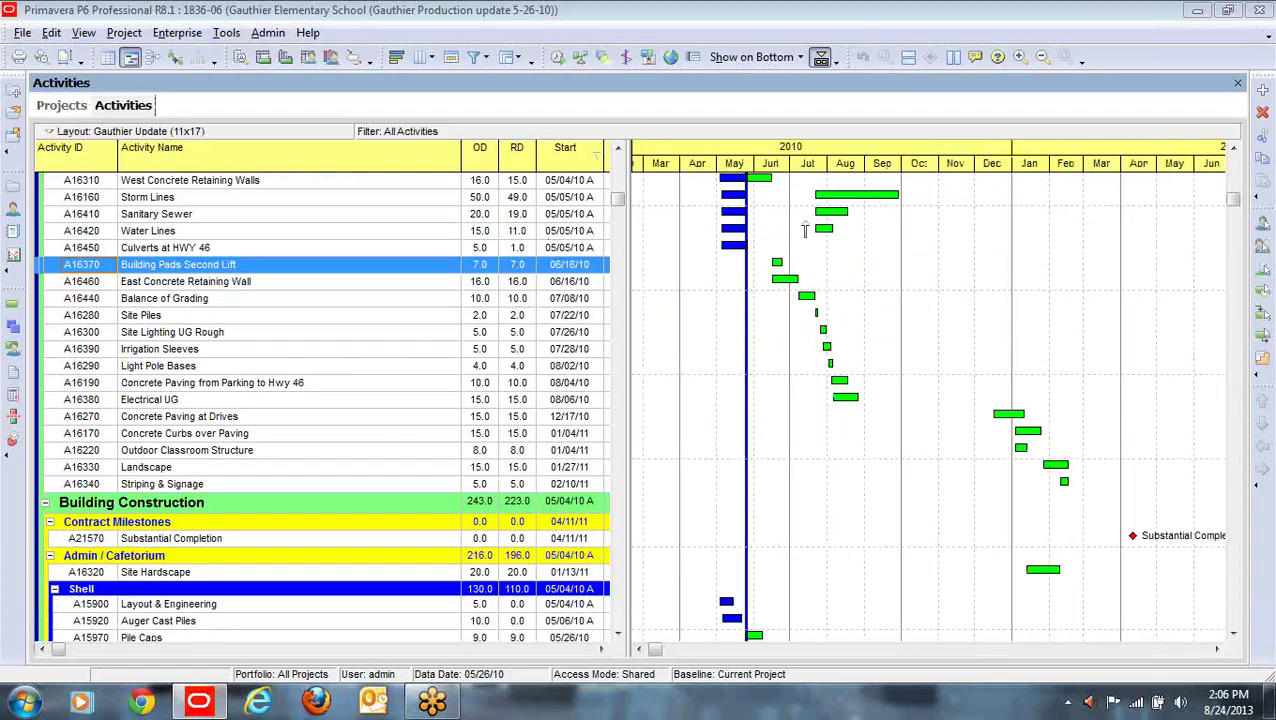
pyautogui.moveTo(840, 152); pyautogui.dragTo(797, 151)
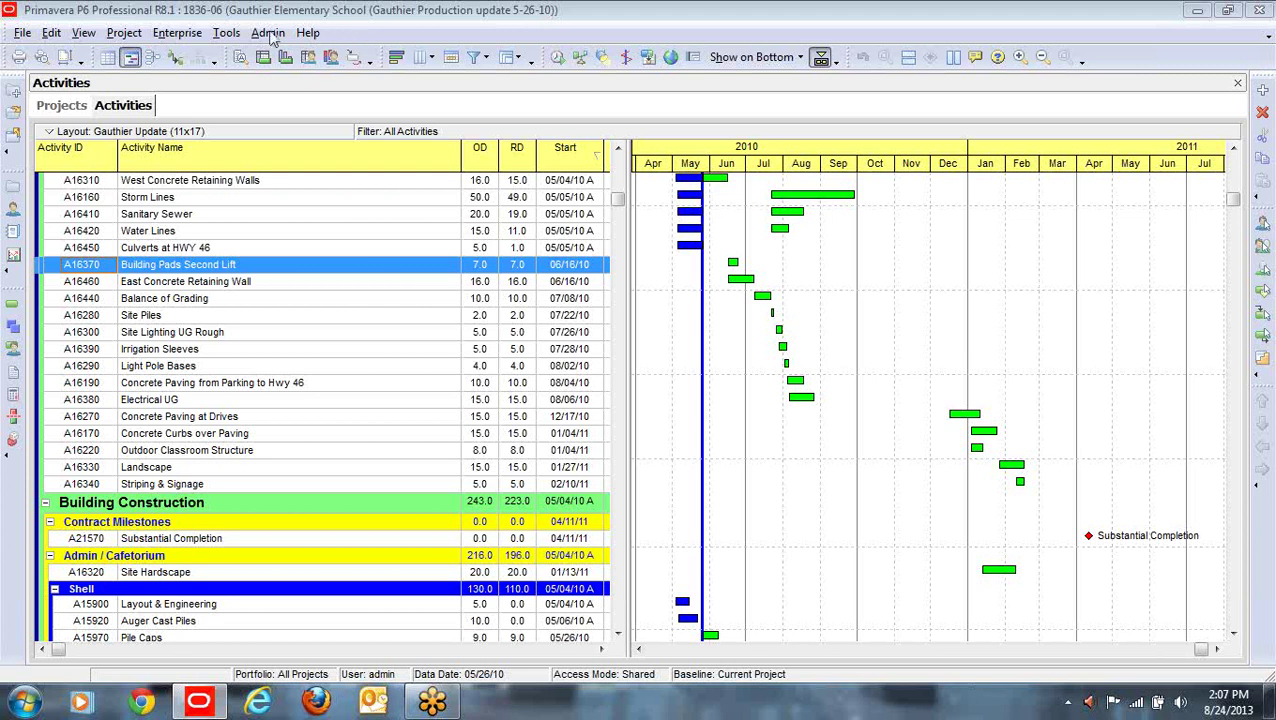
# - Add a new baseline by saving a copy of the current project
pyautogui.click(125, 34)
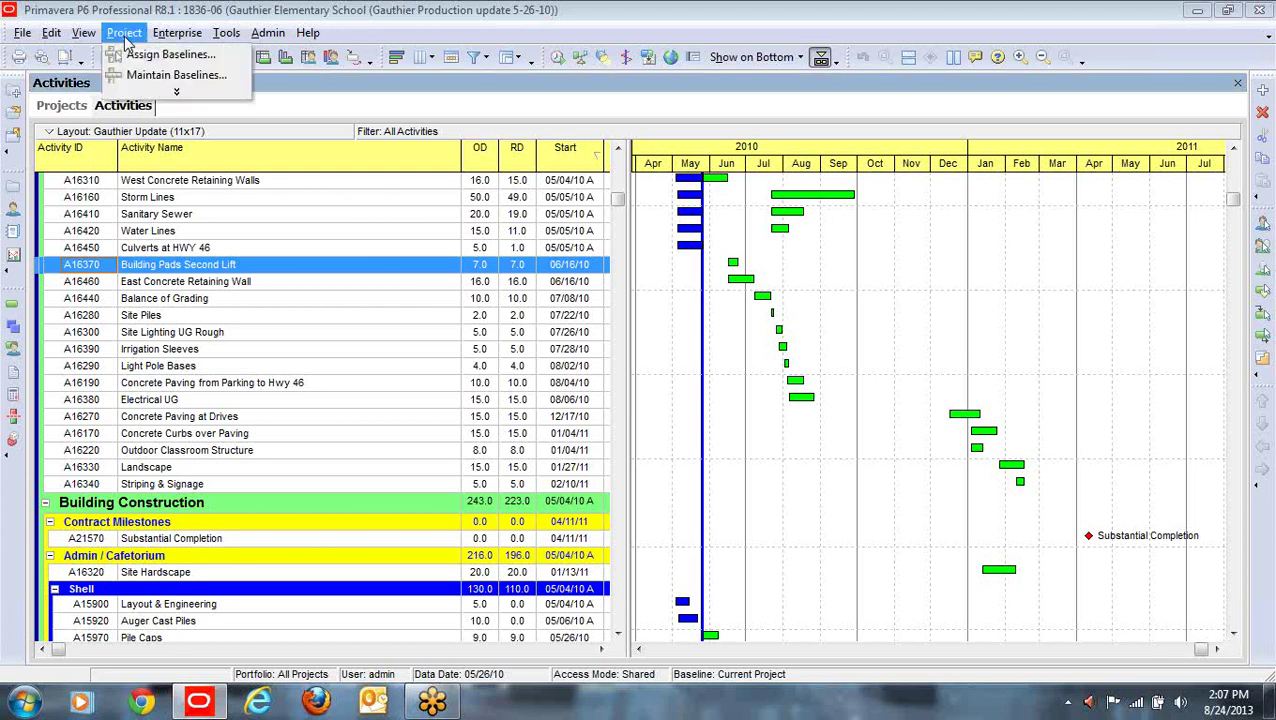
pyautogui.click(155, 77)
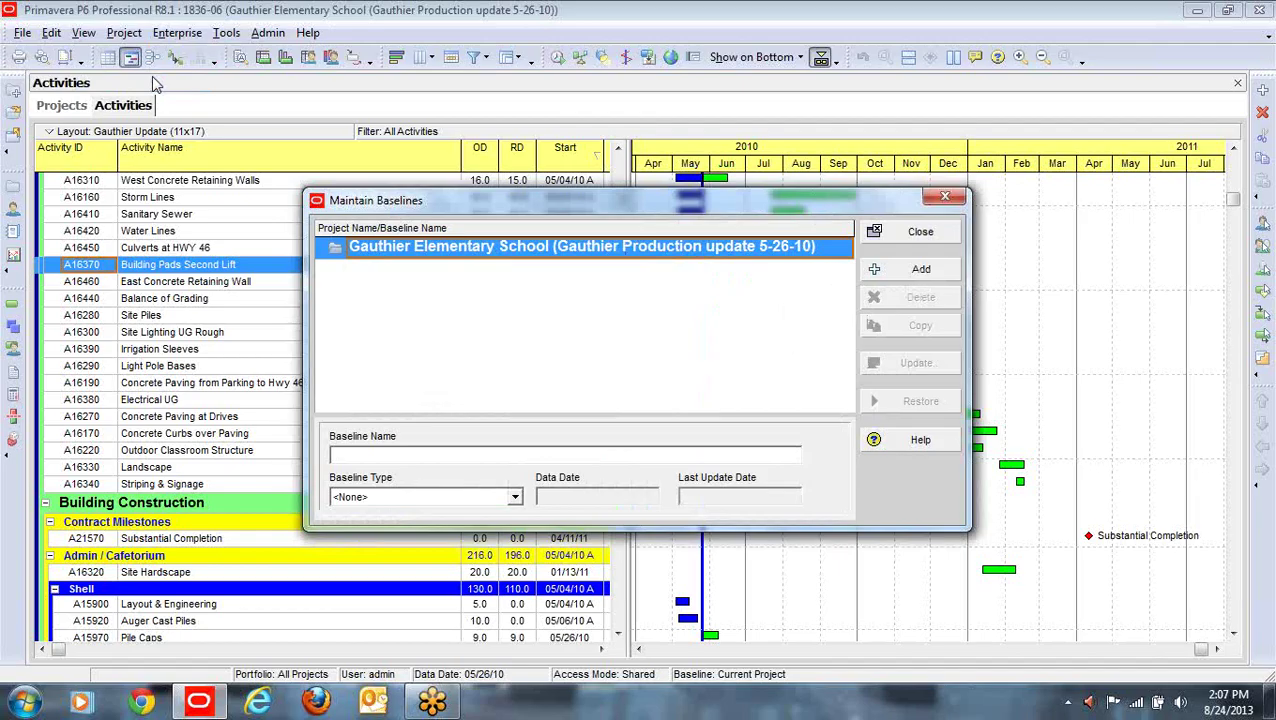
pyautogui.click(919, 270)
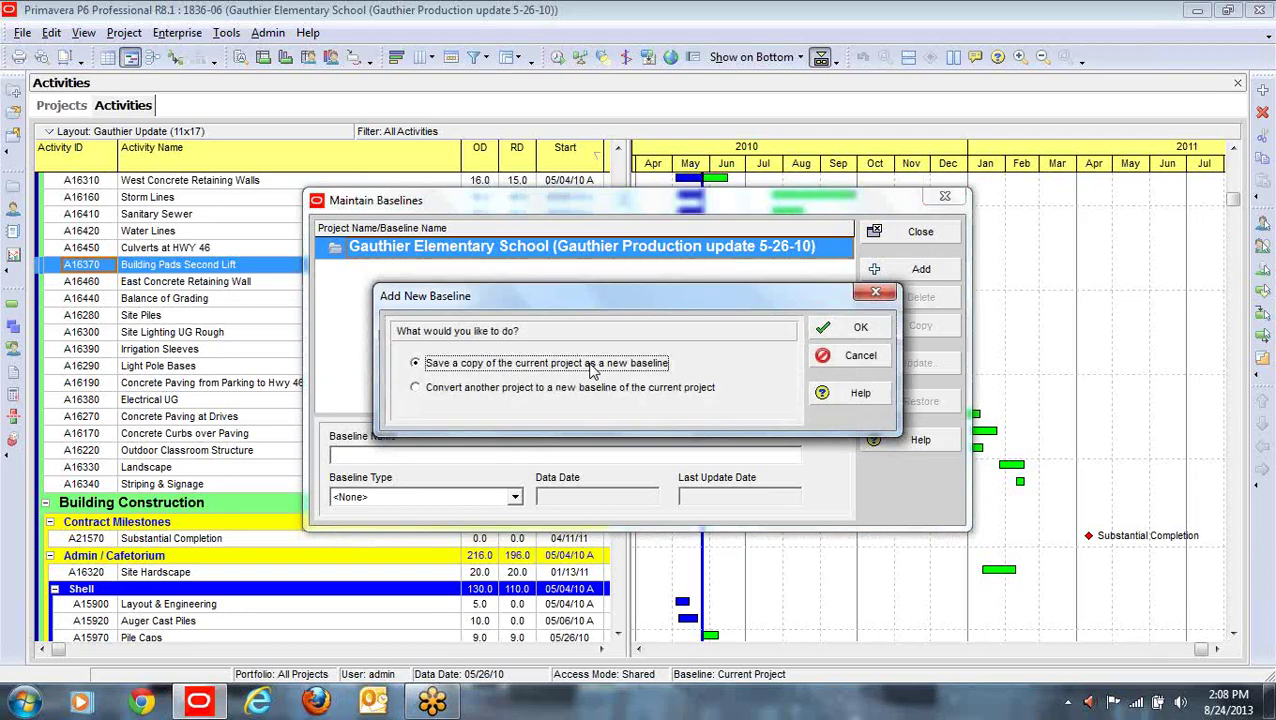
pyautogui.click(843, 339)
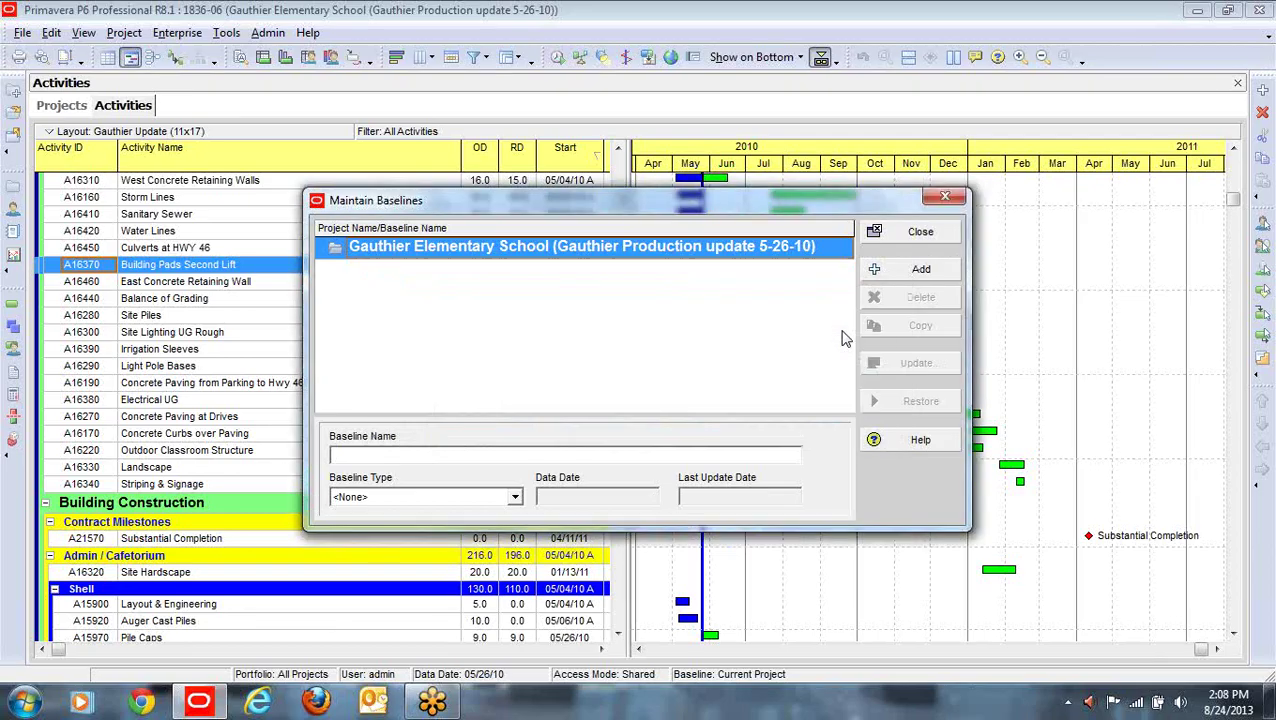
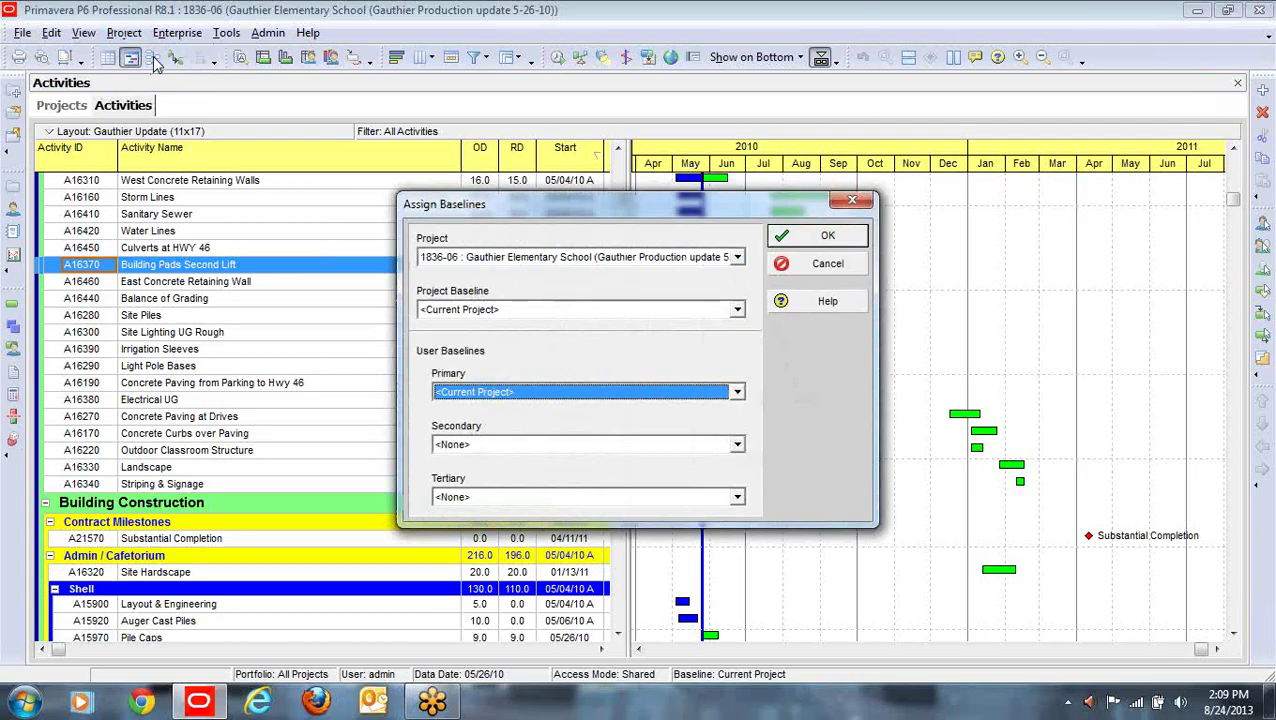
# - Assign the B1 copy of Gauthier Production update 5-26-10 as both the project baseline and the primary user baseline
pyautogui.click(737, 310)
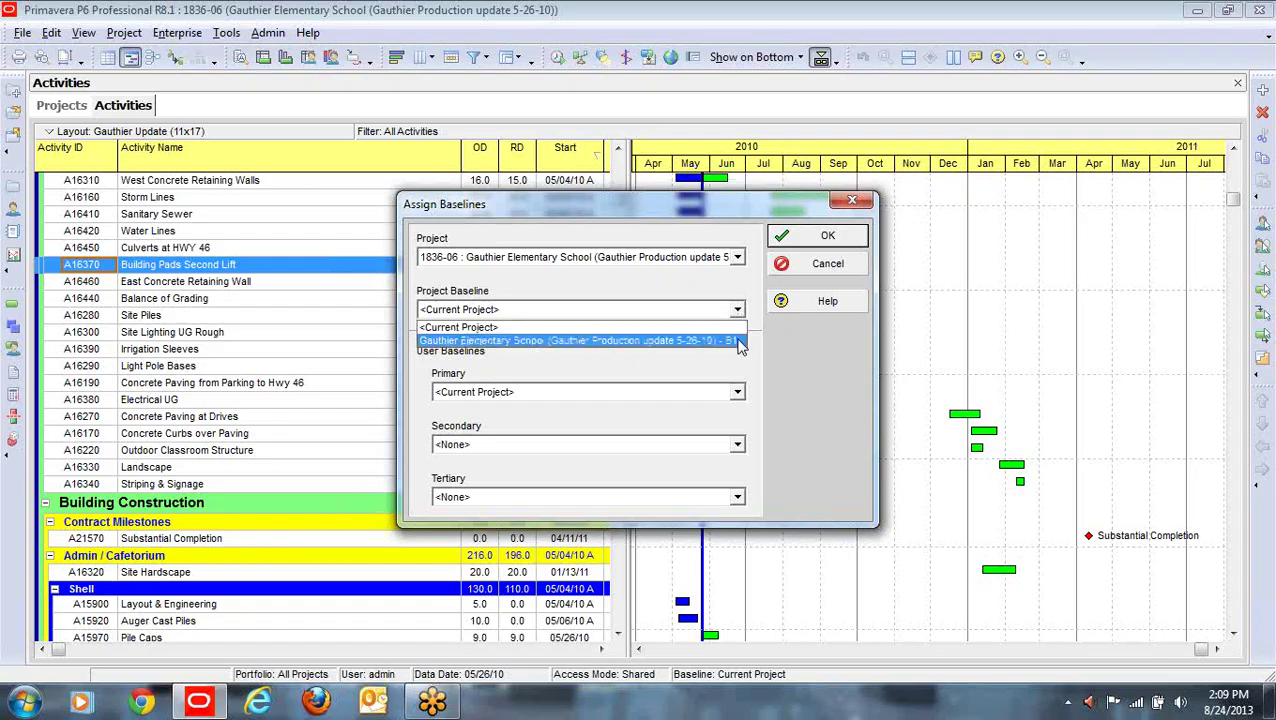
pyautogui.click(739, 341)
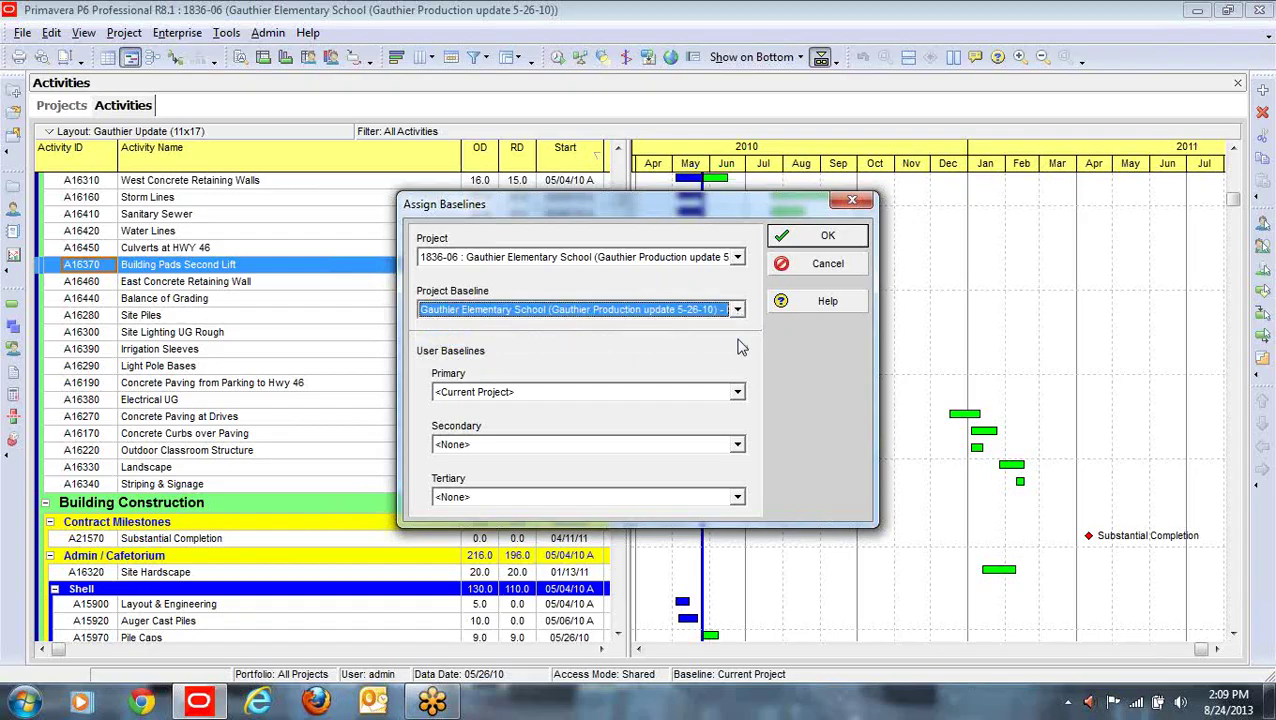
pyautogui.click(739, 396)
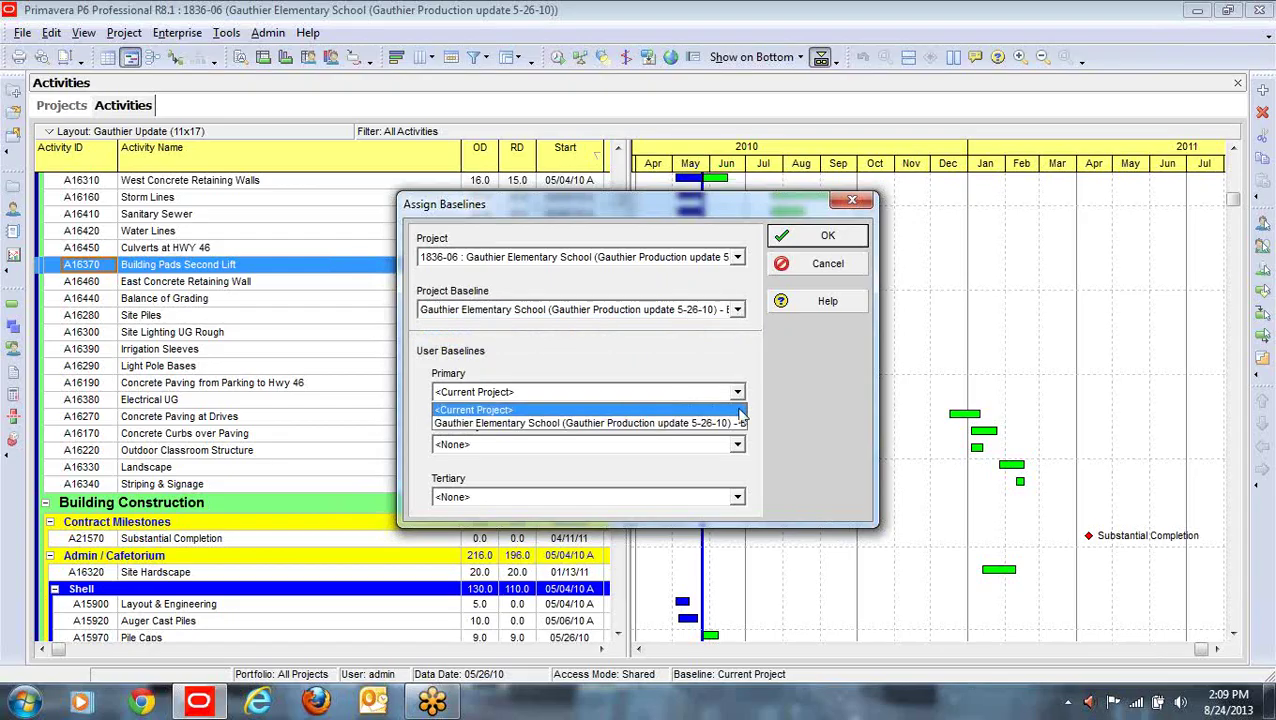
pyautogui.click(737, 423)
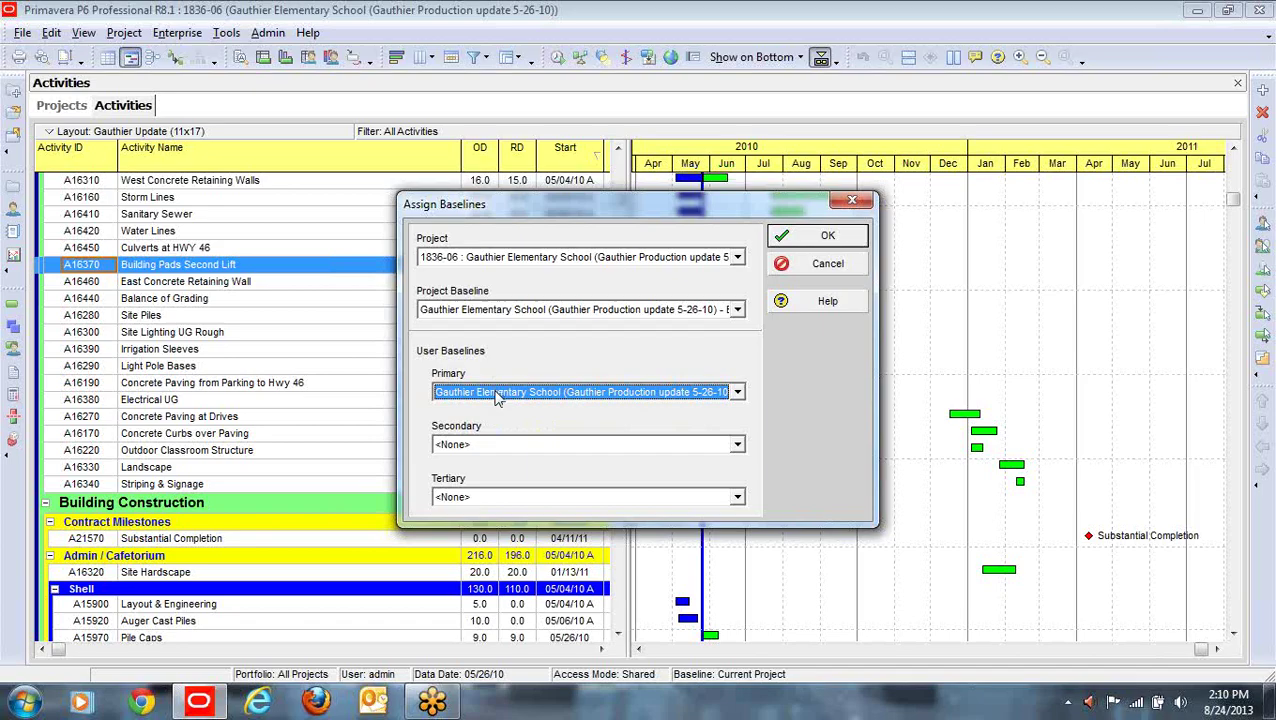
pyautogui.click(833, 236)
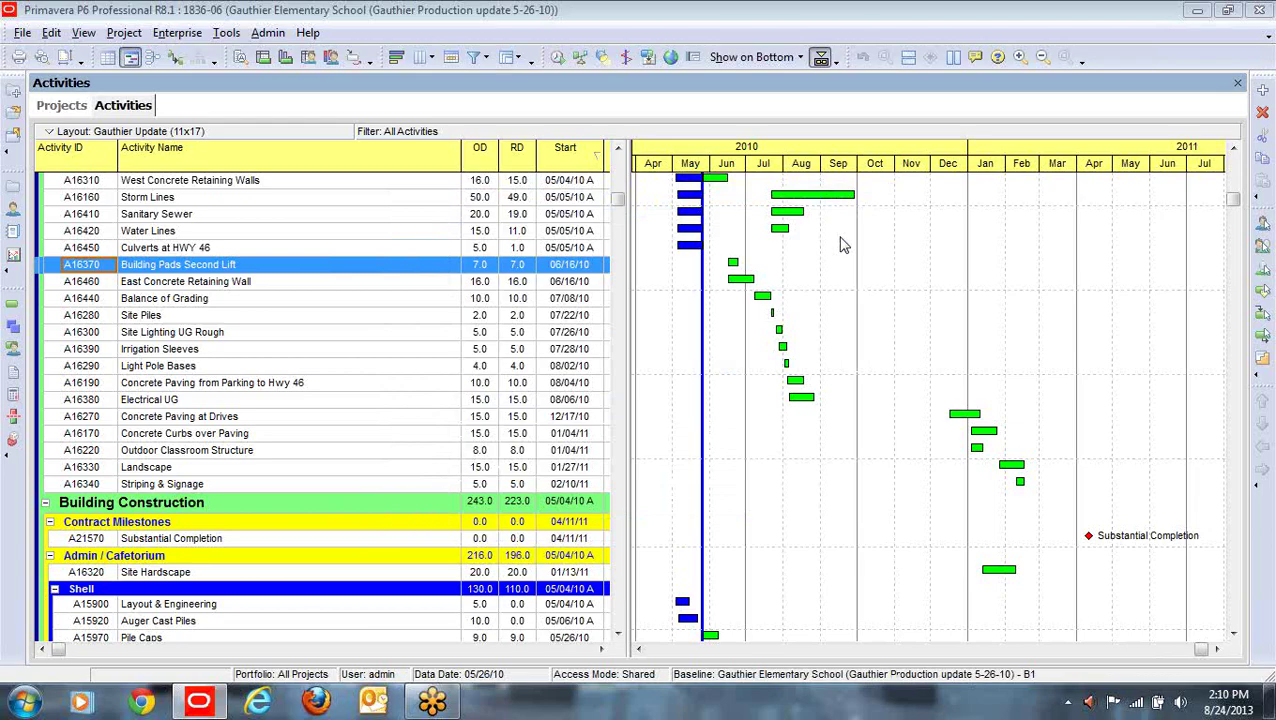
# - Turn on the display of the Project Baseline Bar in the Gantt chart
pyautogui.rightClick(902, 333)
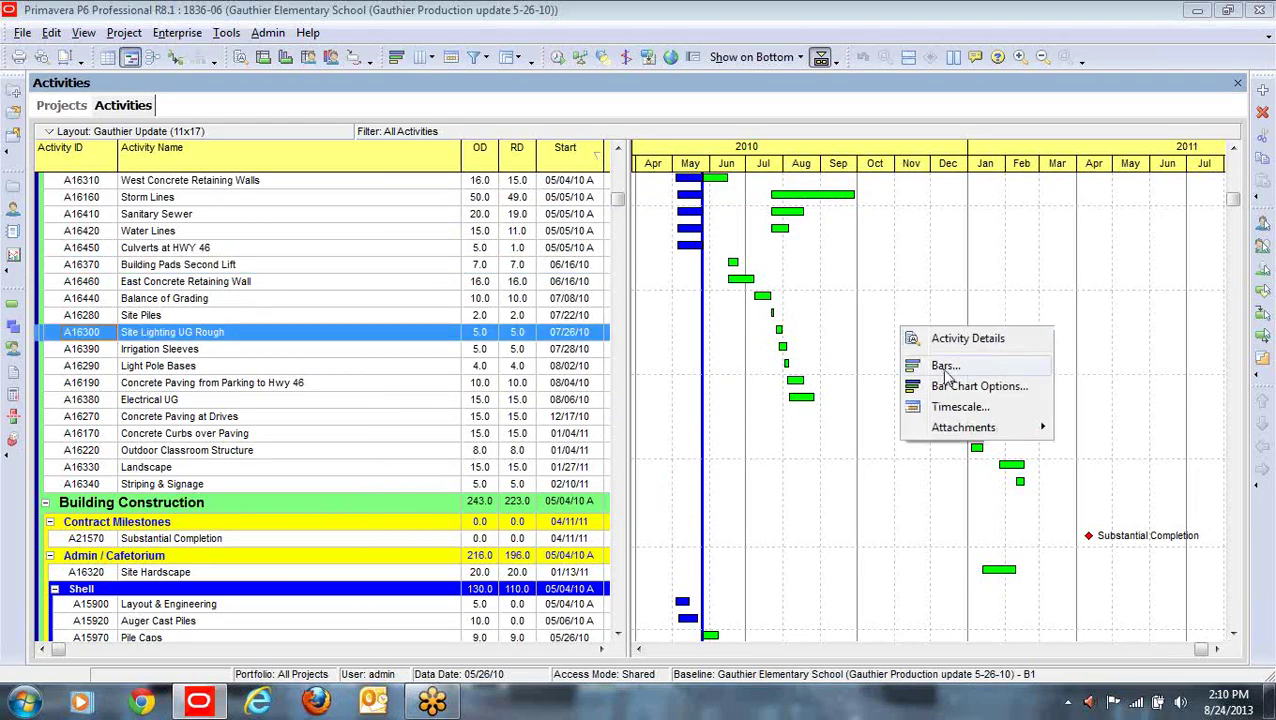
pyautogui.click(945, 366)
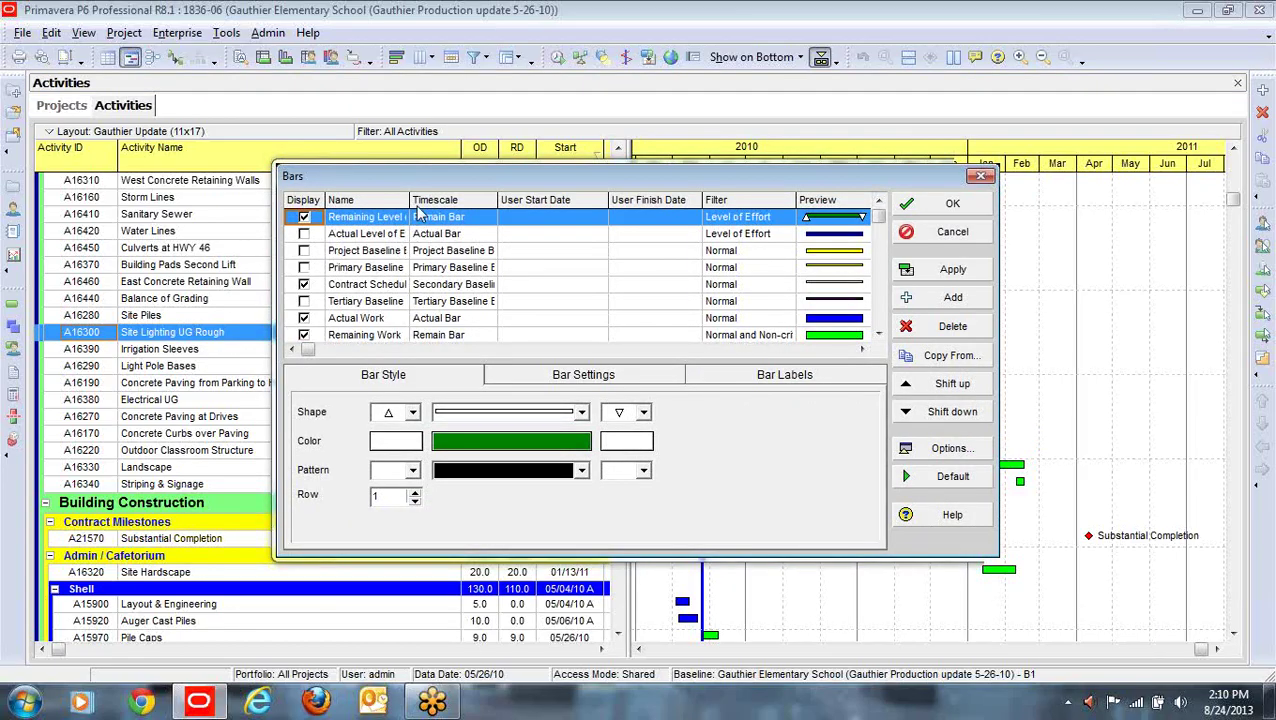
pyautogui.moveTo(410, 196); pyautogui.dragTo(466, 192)
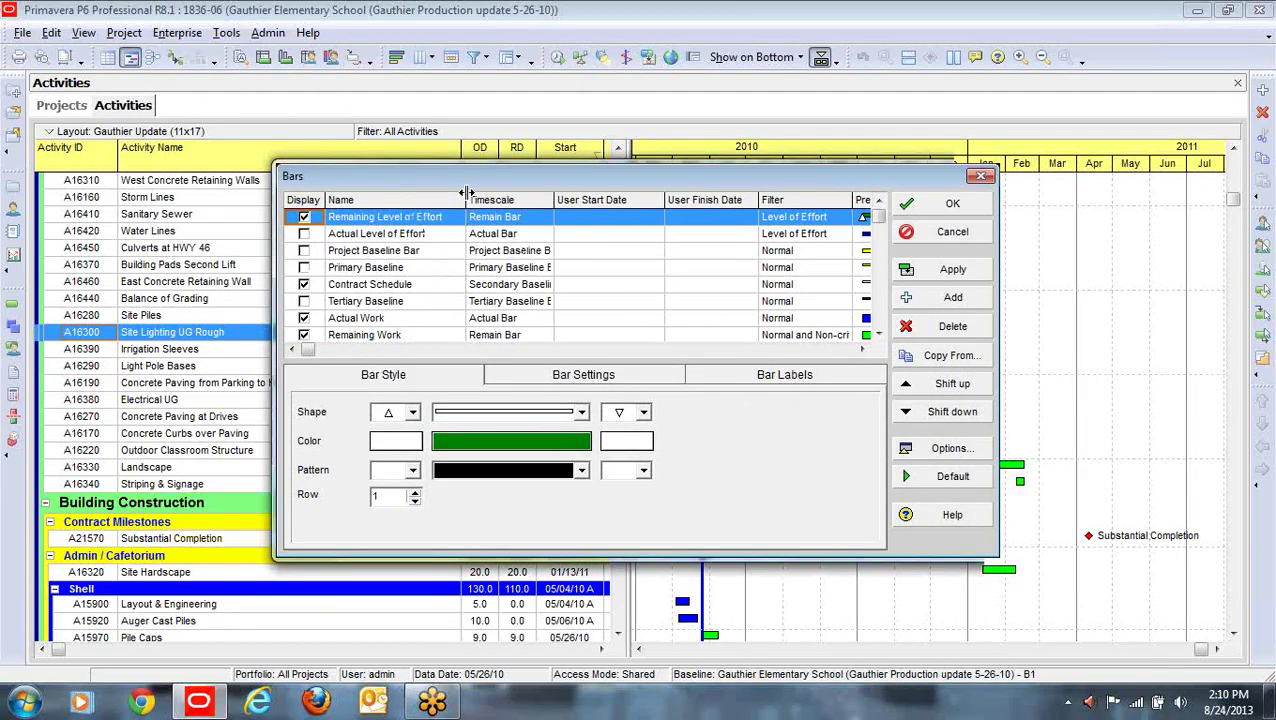
pyautogui.click(368, 272)
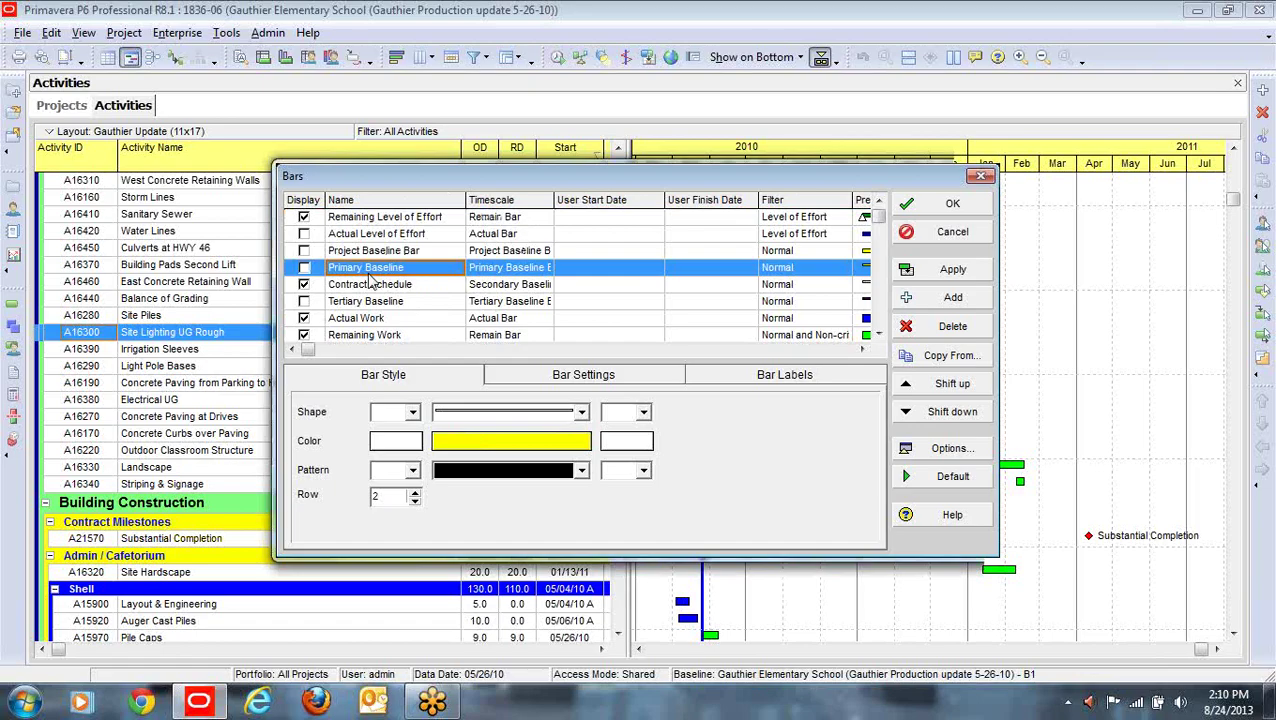
pyautogui.click(304, 251)
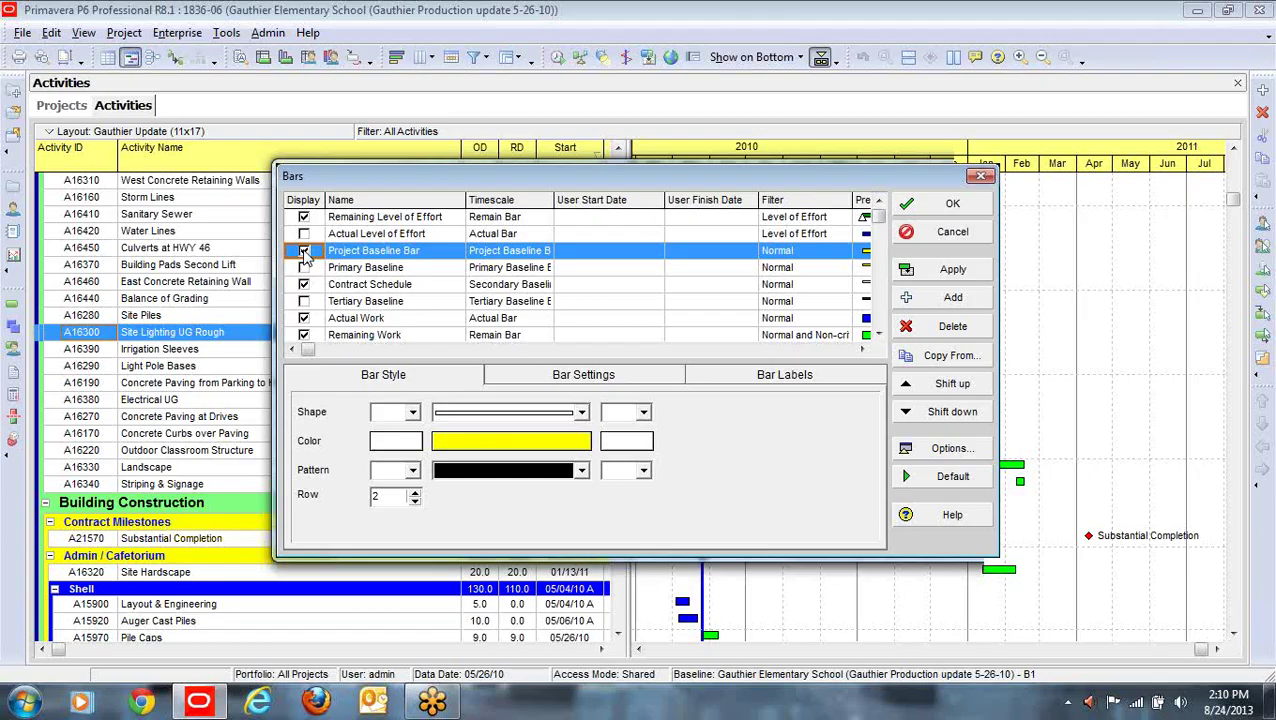
pyautogui.click(953, 205)
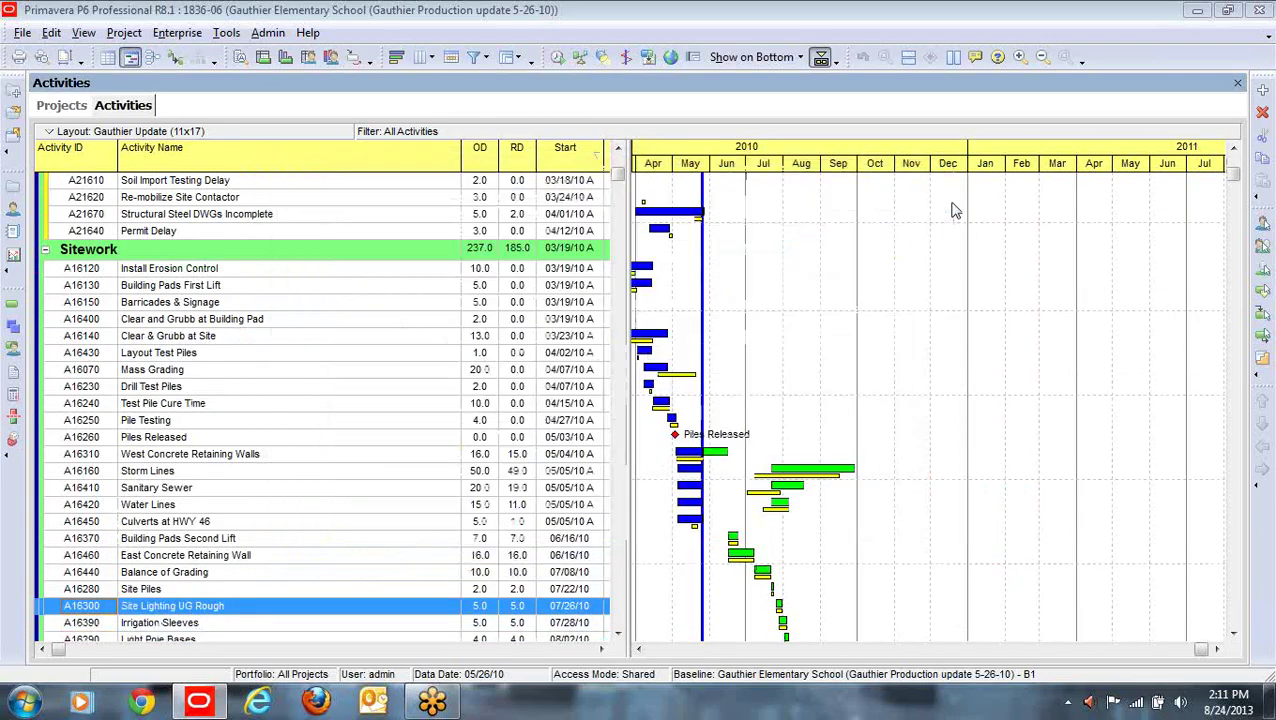
pyautogui.moveTo(732, 148); pyautogui.dragTo(813, 147)
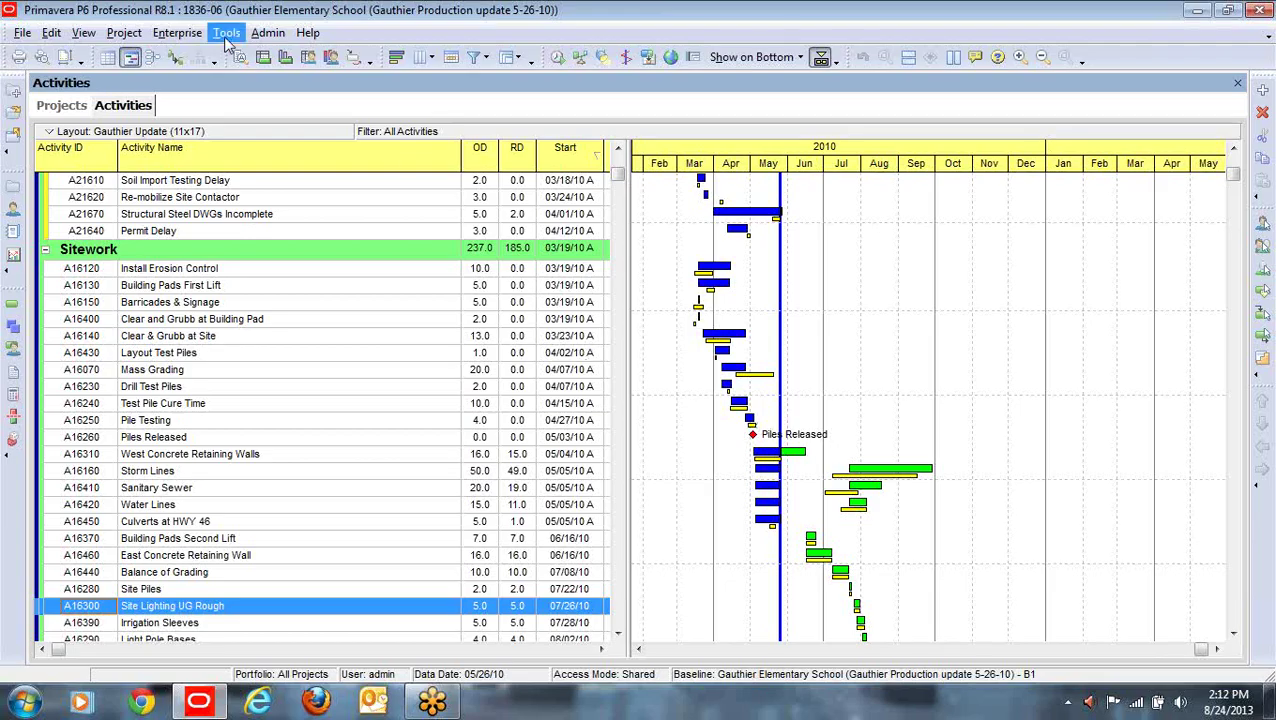
# - In the admin preferences, set the earned value calculation from a baseline to "At Completion values with current dates"
pyautogui.click(267, 33)
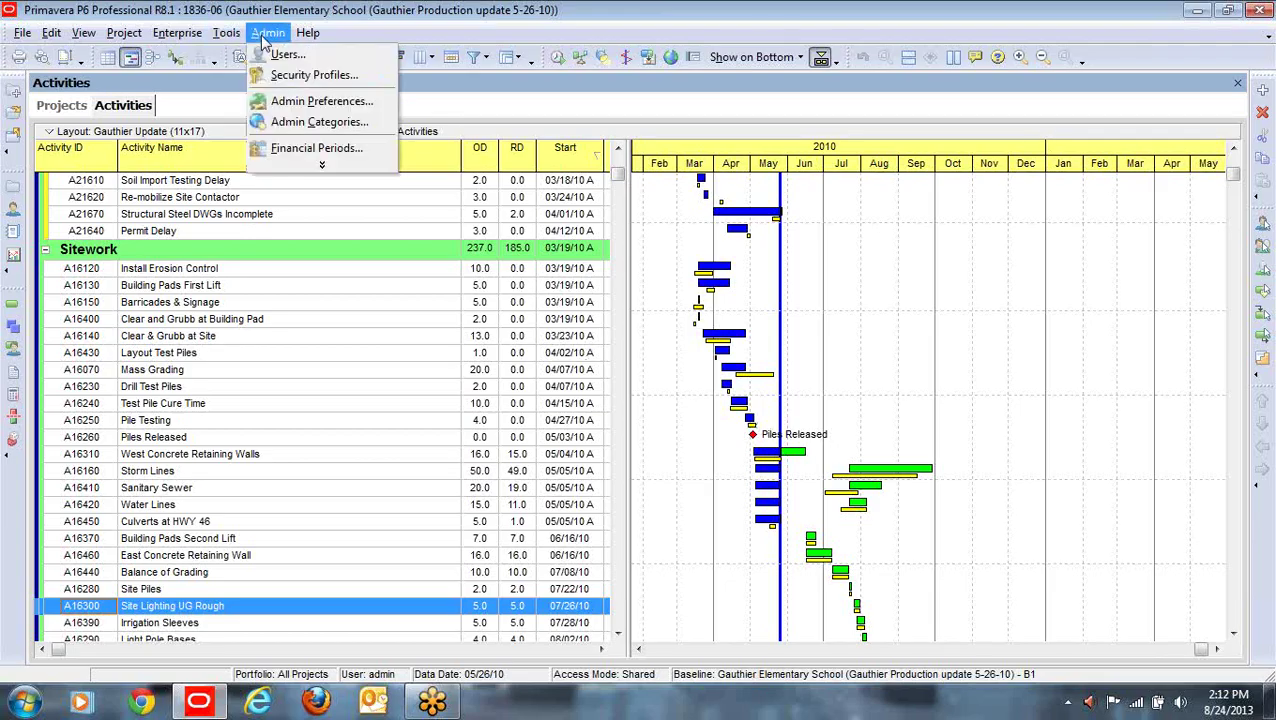
pyautogui.click(320, 101)
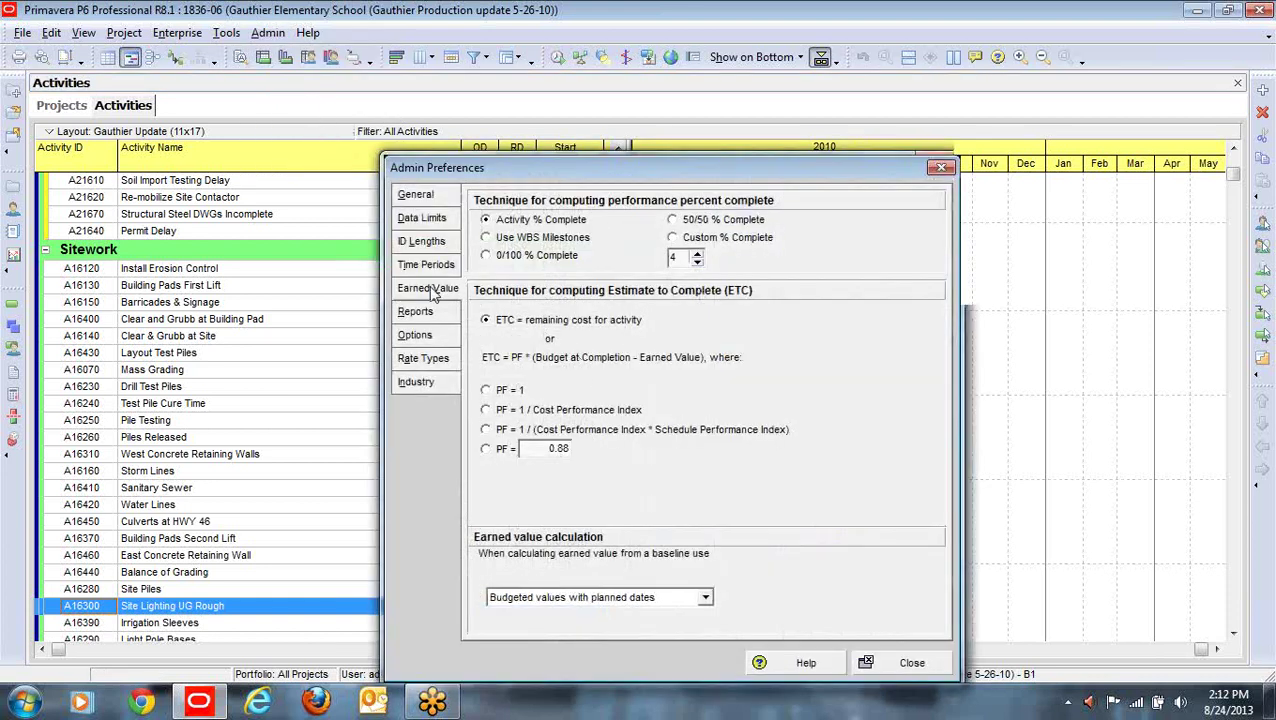
pyautogui.click(706, 598)
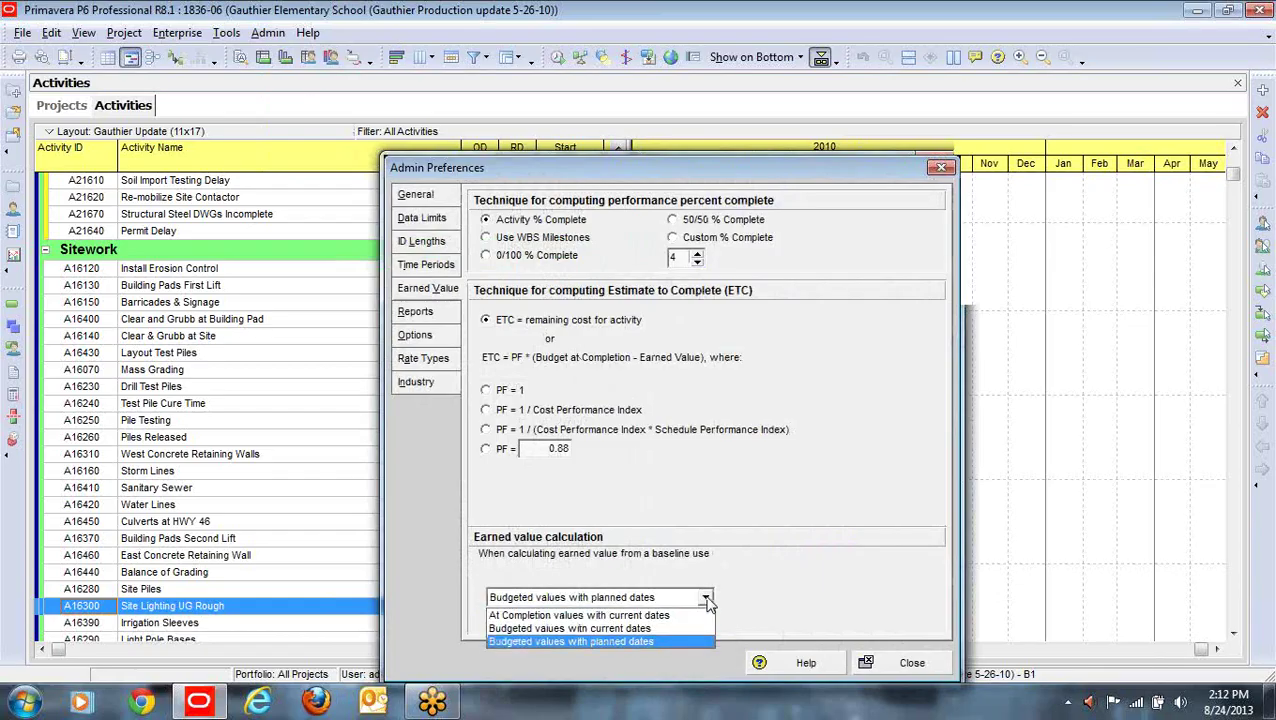
pyautogui.click(680, 615)
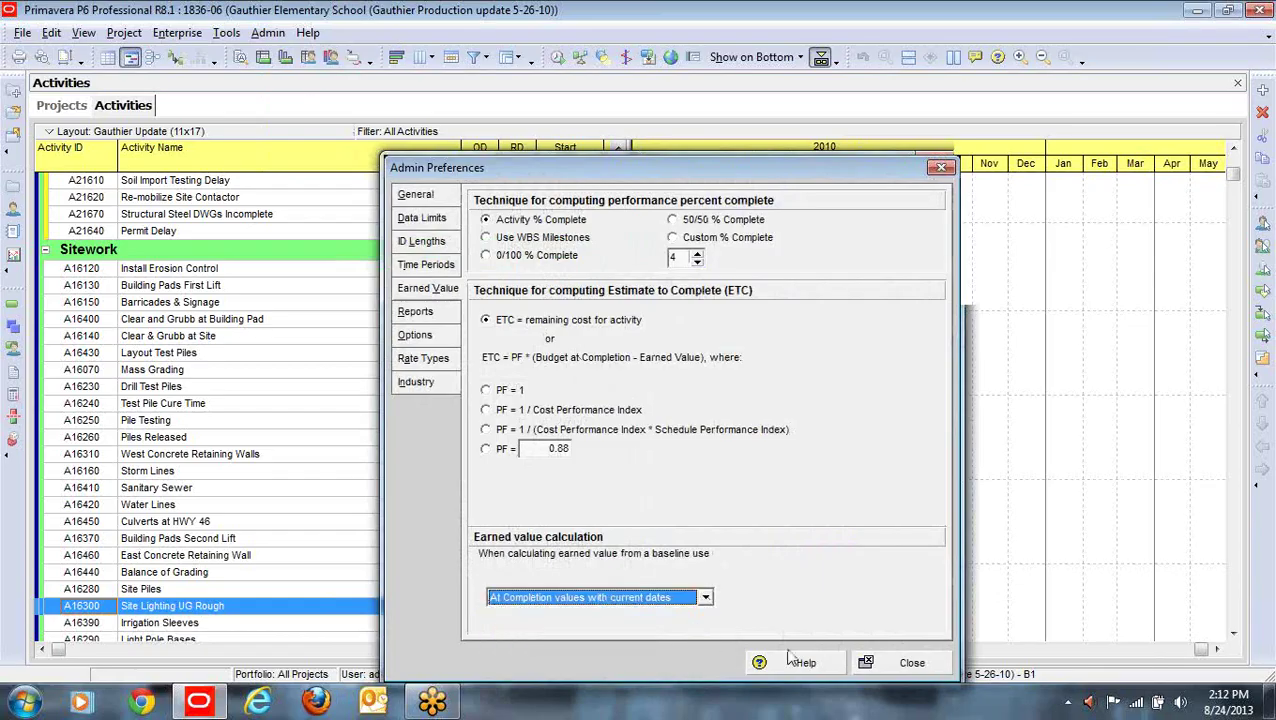
pyautogui.click(908, 663)
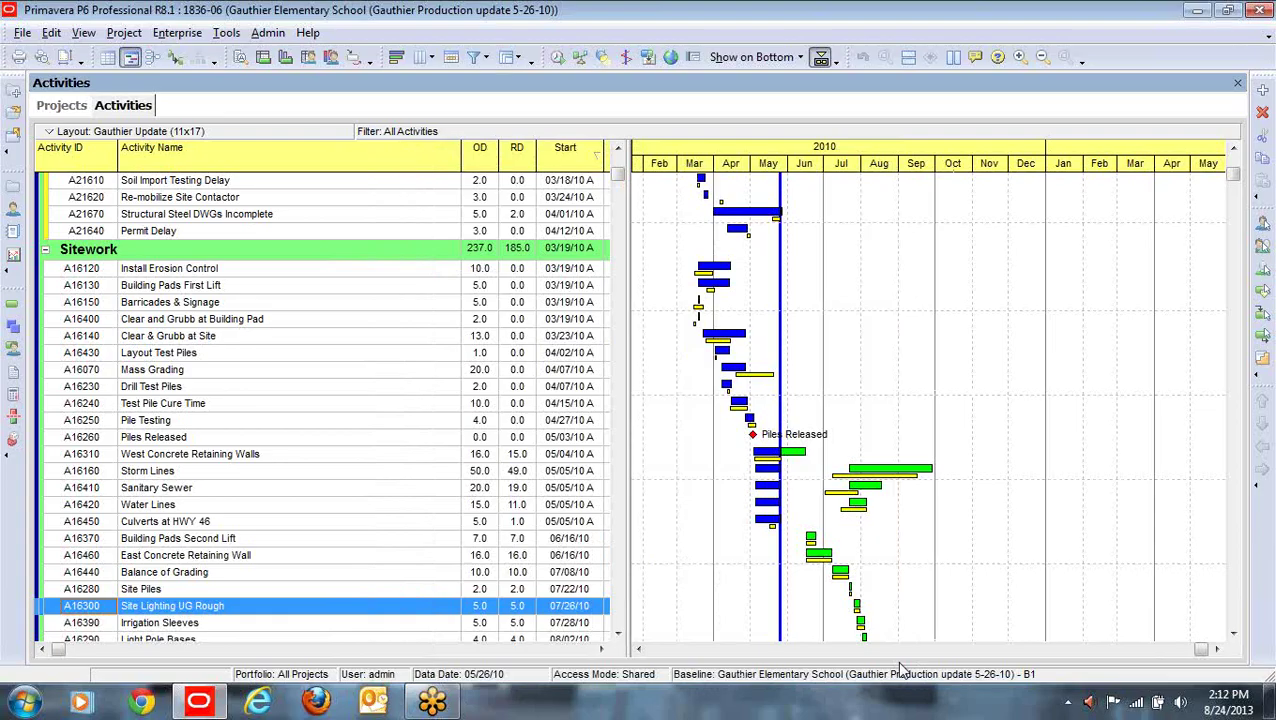
# - Reschedule the project with 05/26/10 as the current data date
pyautogui.click(228, 33)
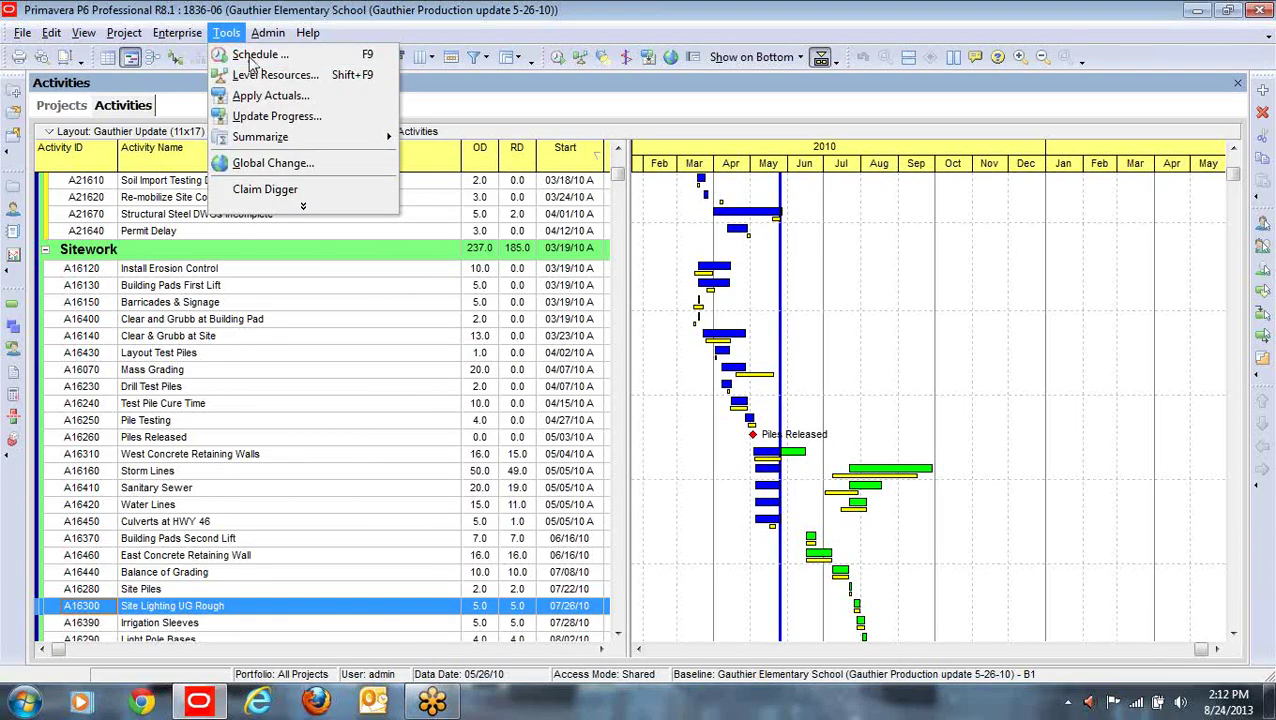
pyautogui.click(258, 54)
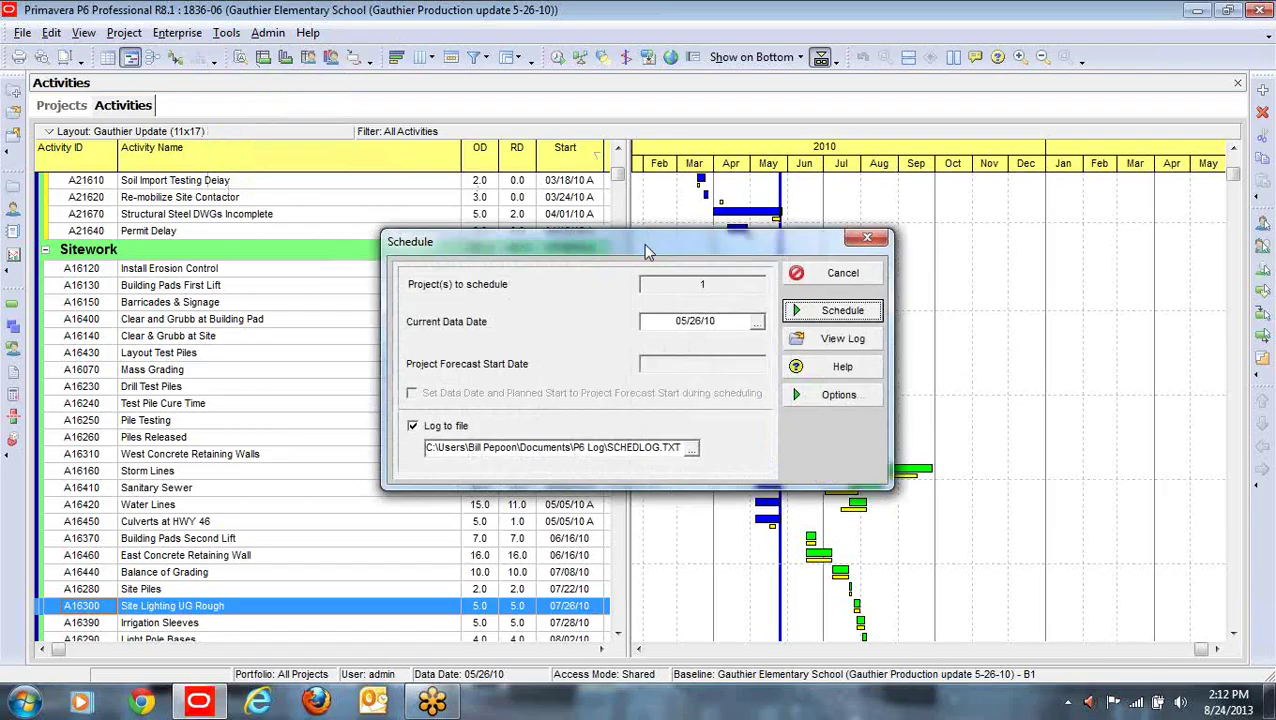
pyautogui.click(831, 310)
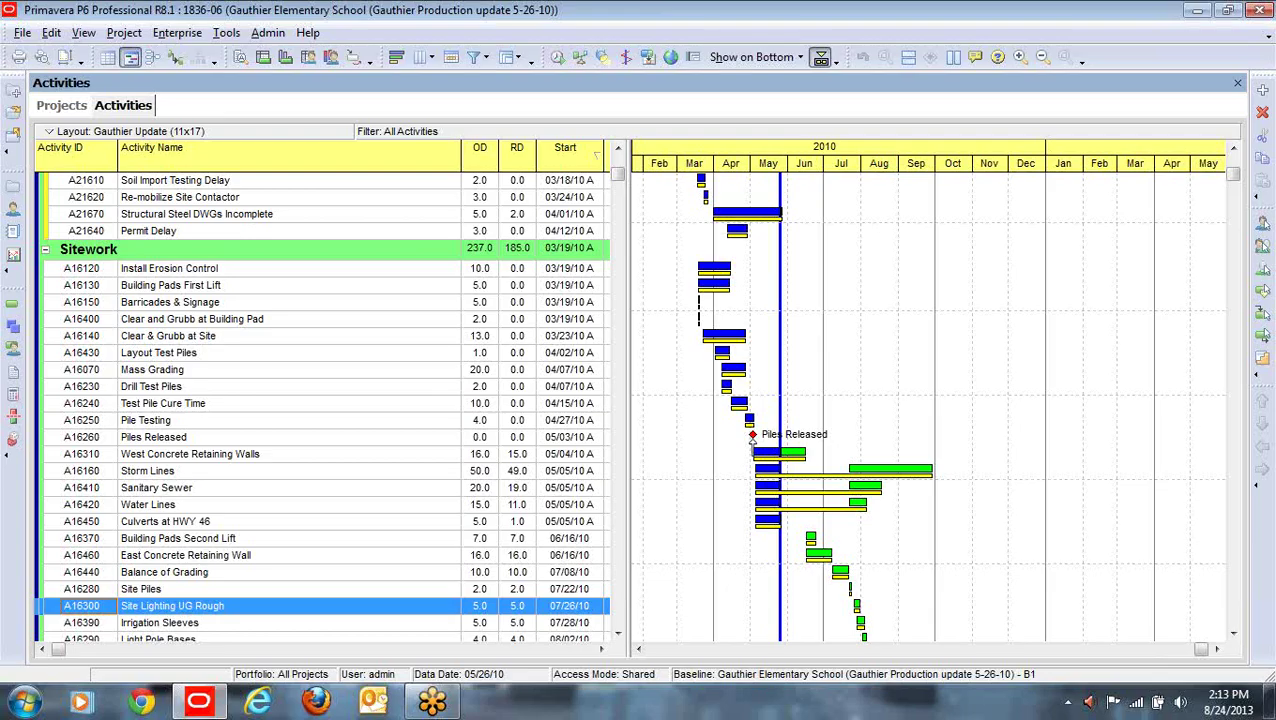
# - Convert project 1836-01, Gauthier Production Contract 3-11-10, to a new baseline of the current project
pyautogui.click(138, 34)
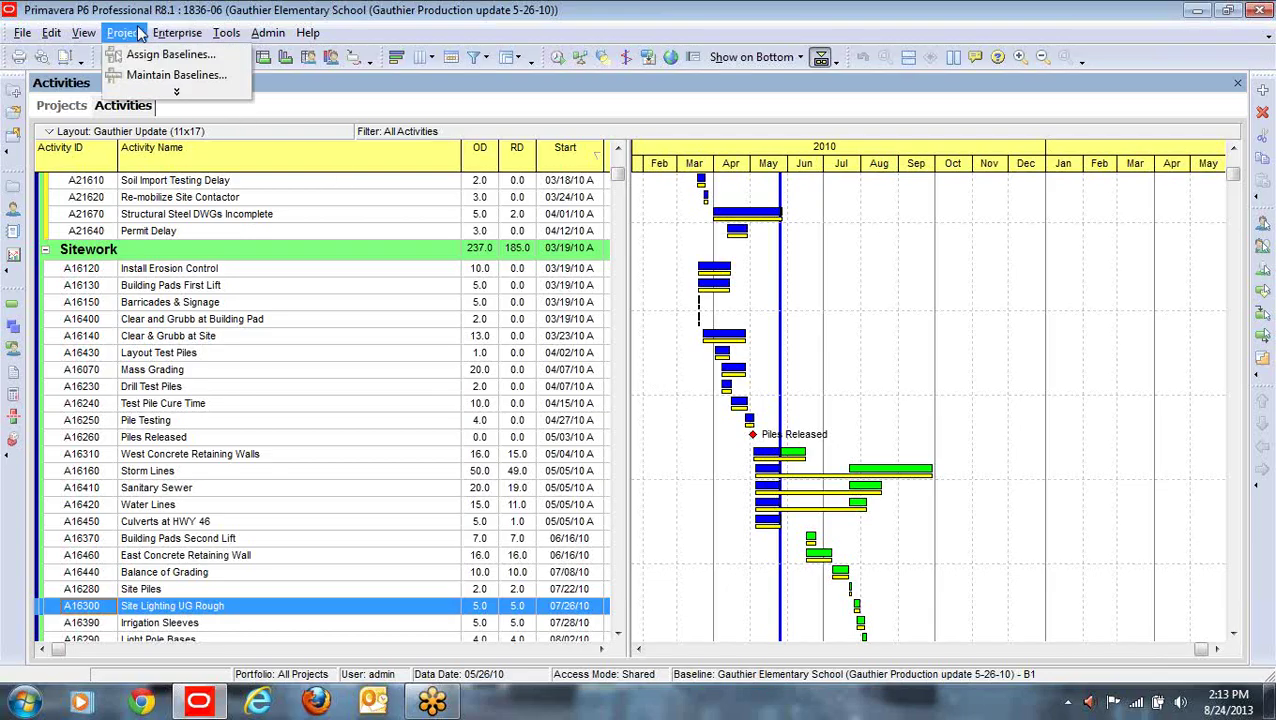
pyautogui.click(130, 75)
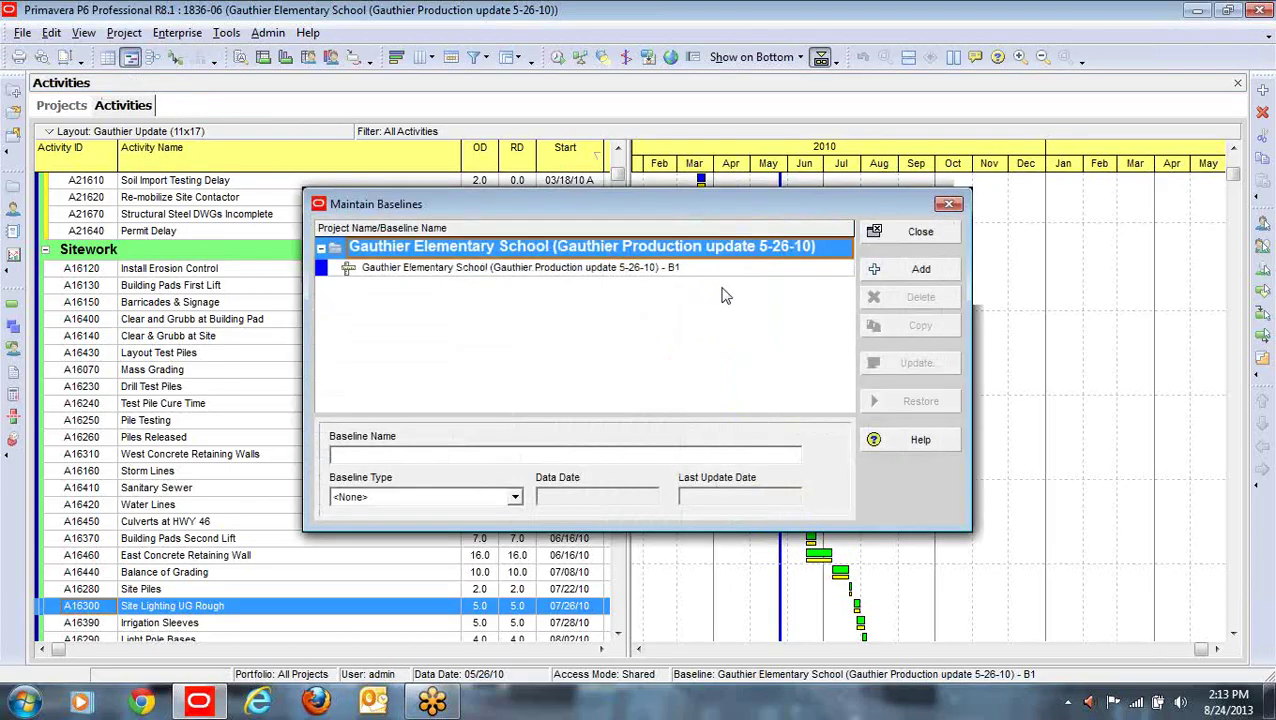
pyautogui.click(940, 278)
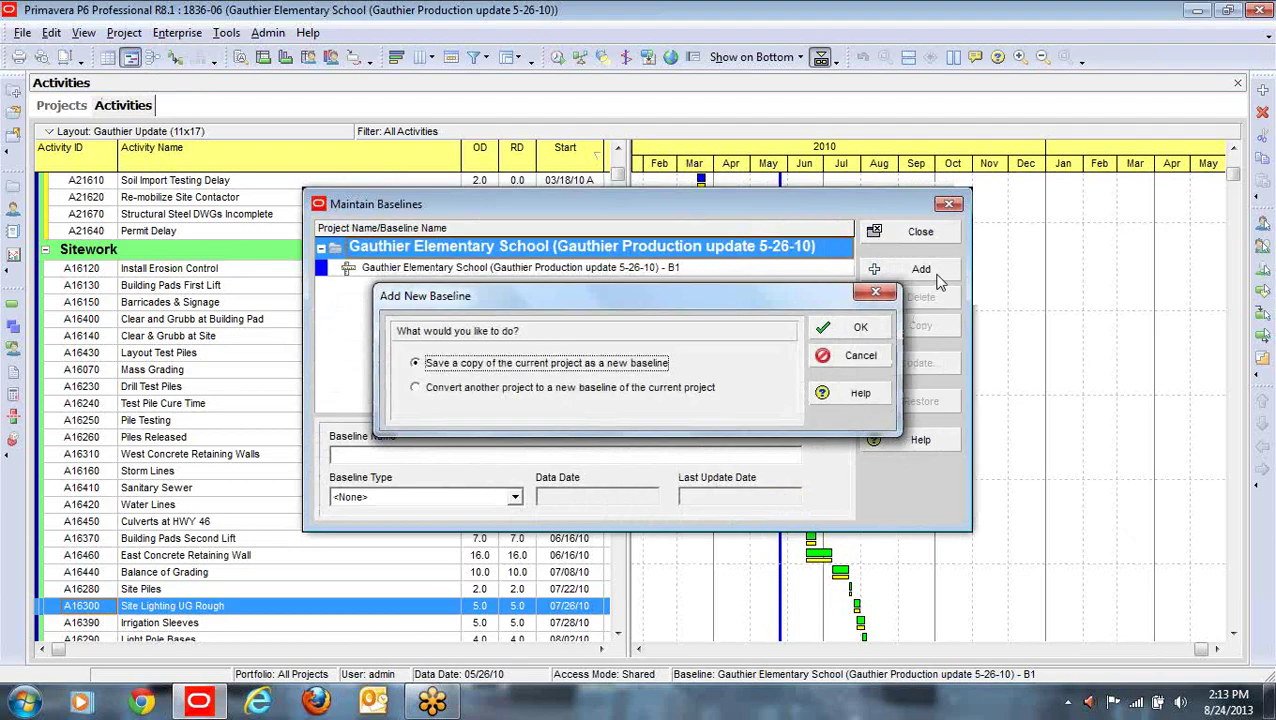
pyautogui.click(433, 395)
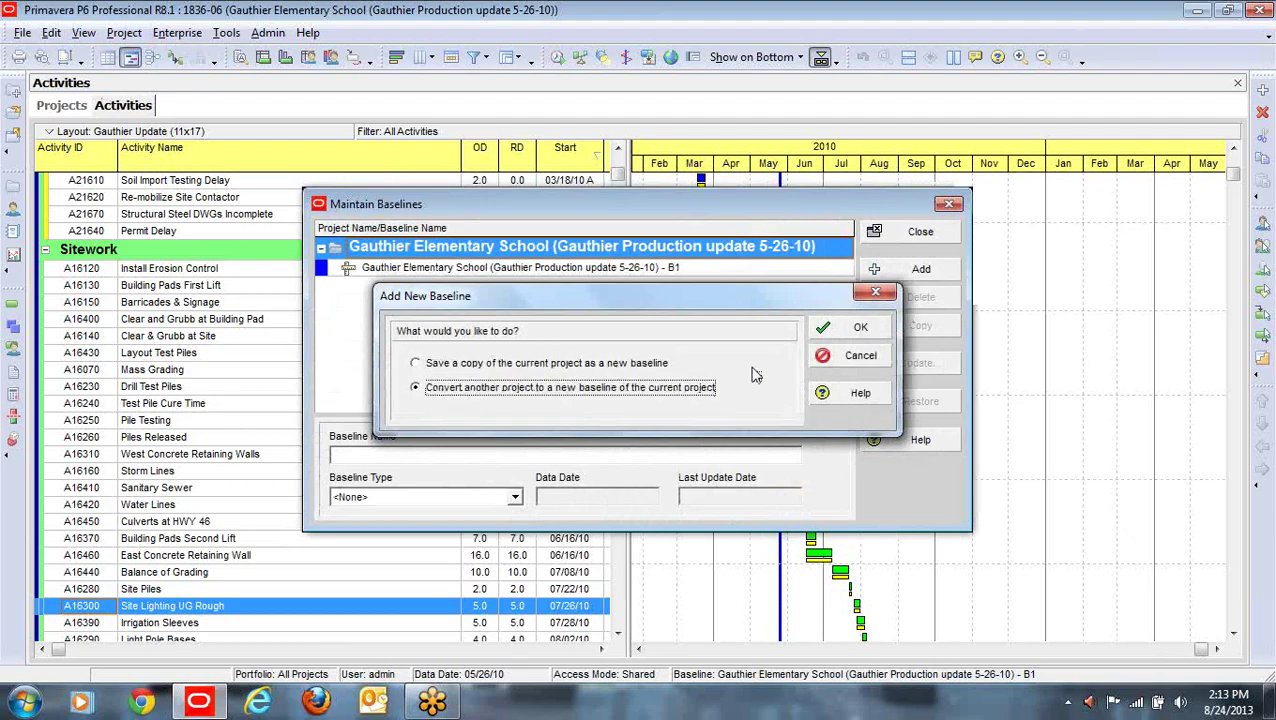
pyautogui.click(860, 330)
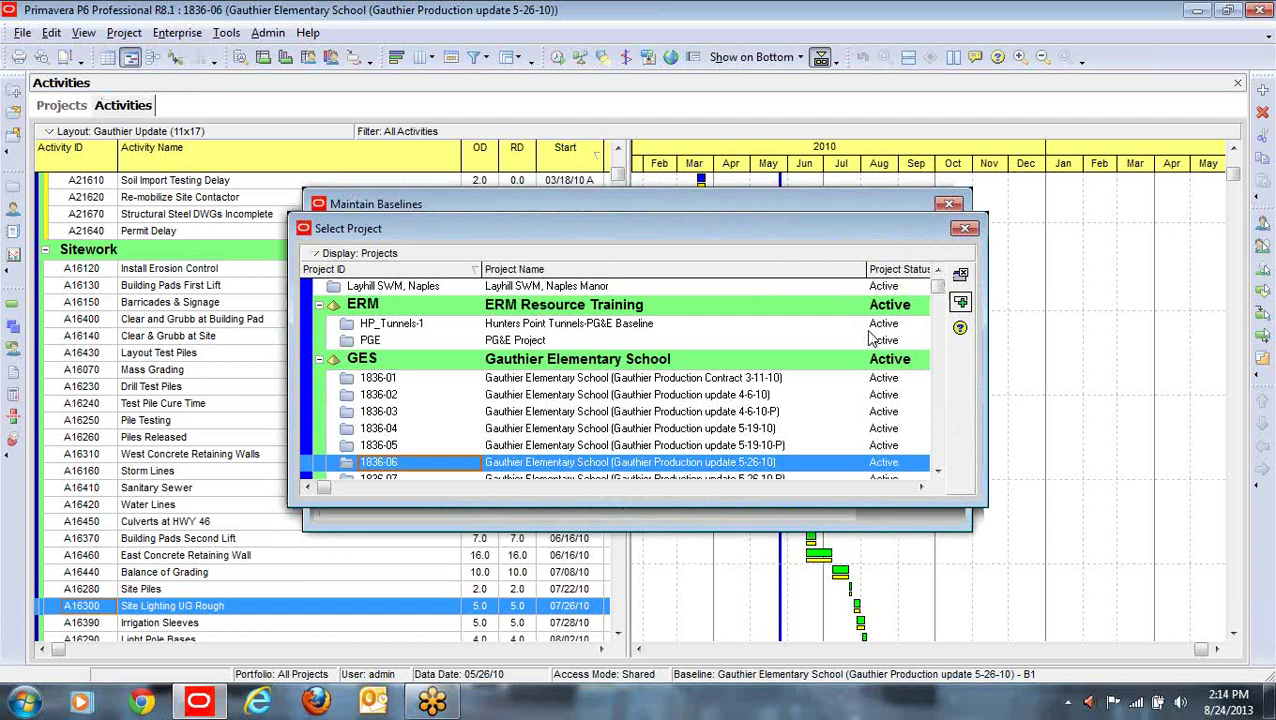
pyautogui.click(690, 380)
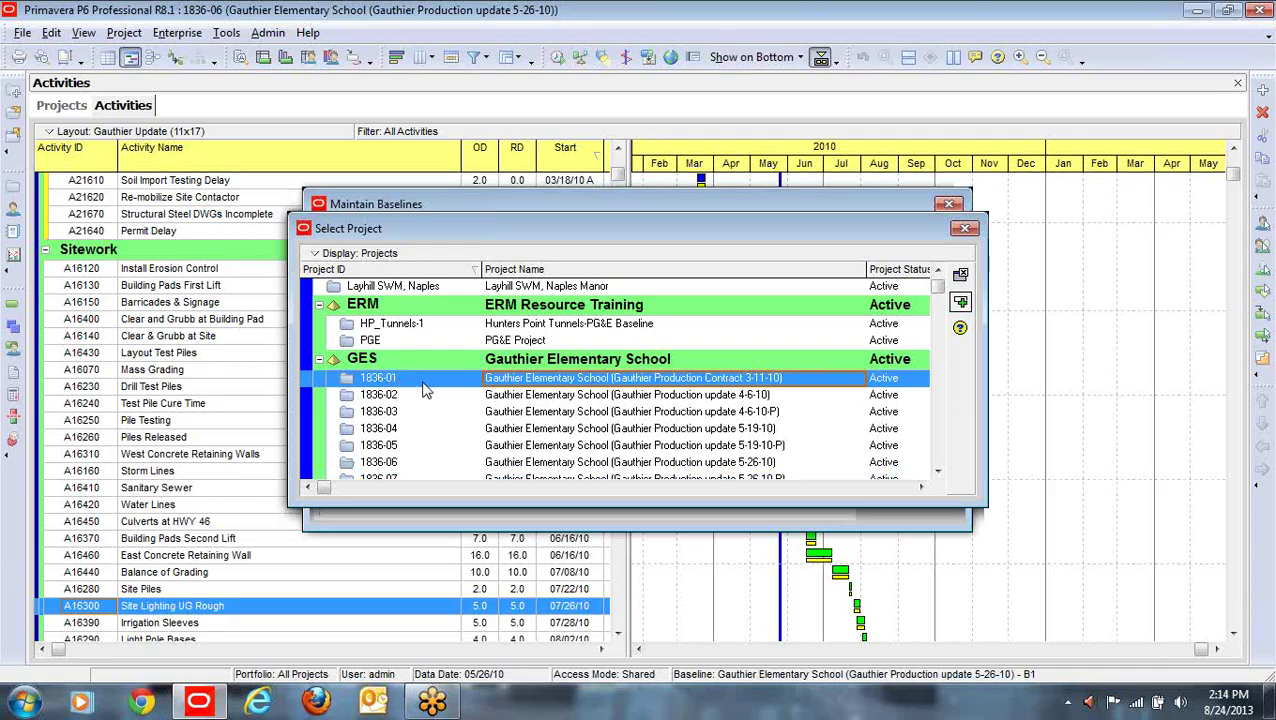
pyautogui.click(961, 302)
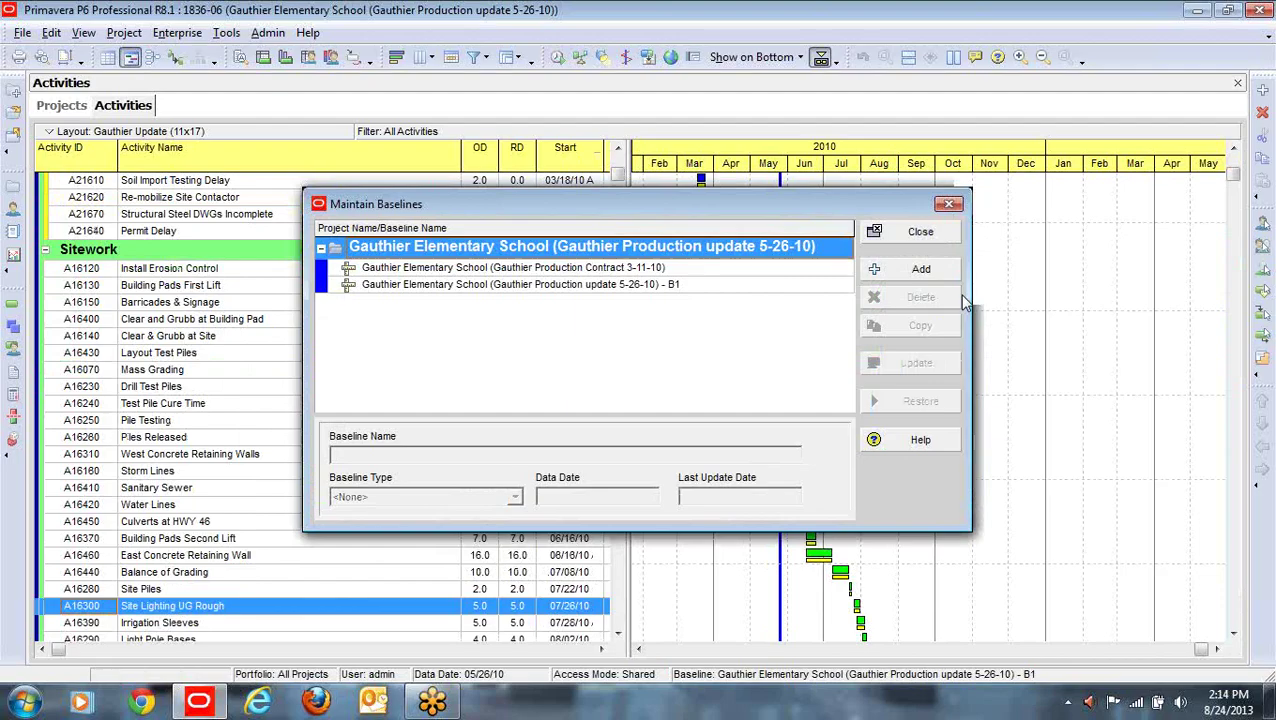
pyautogui.click(922, 234)
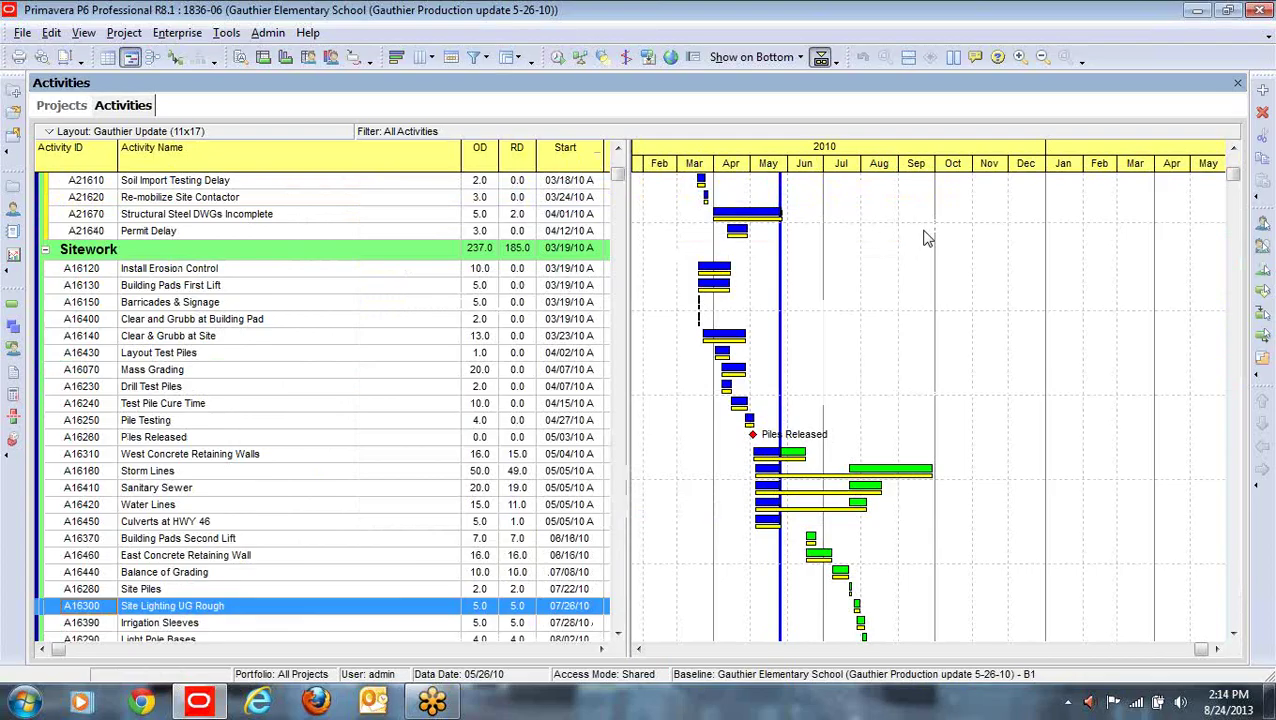
# - Assign the Gauthier Production Contract 3-11-10 baseline as the secondary user baseline
pyautogui.click(128, 36)
pyautogui.click(133, 58)
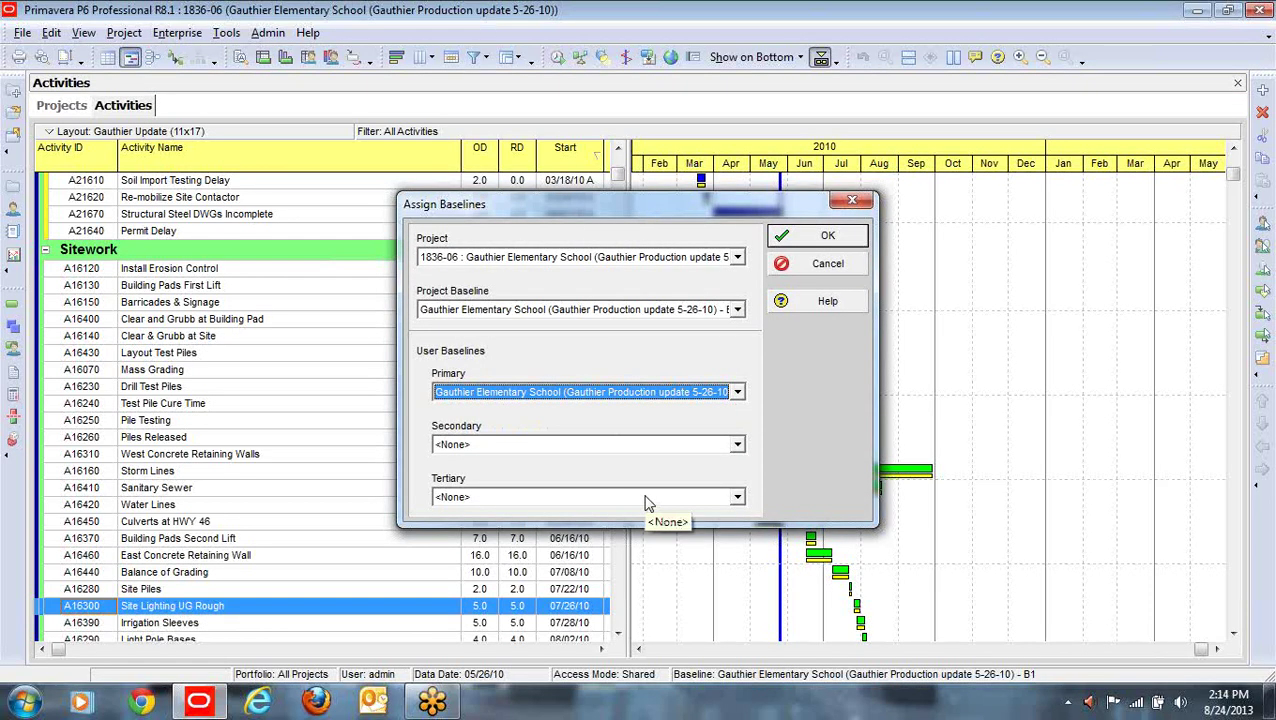
pyautogui.click(737, 446)
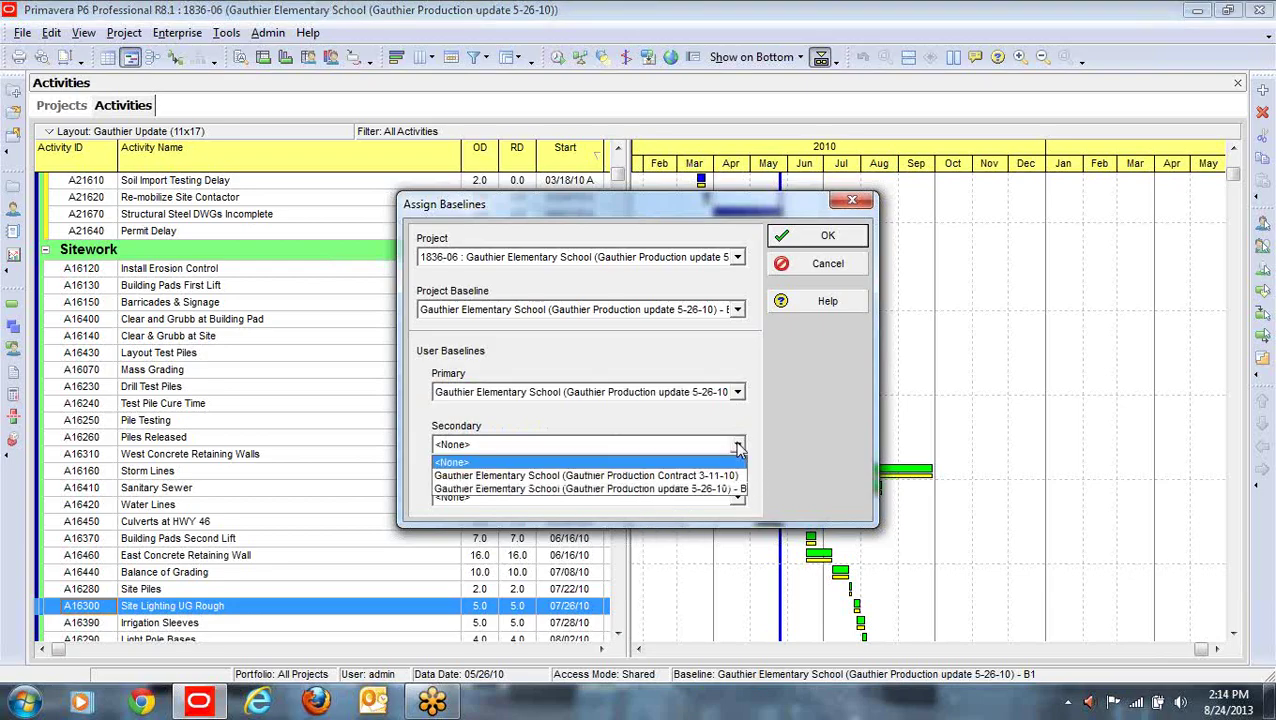
pyautogui.click(717, 477)
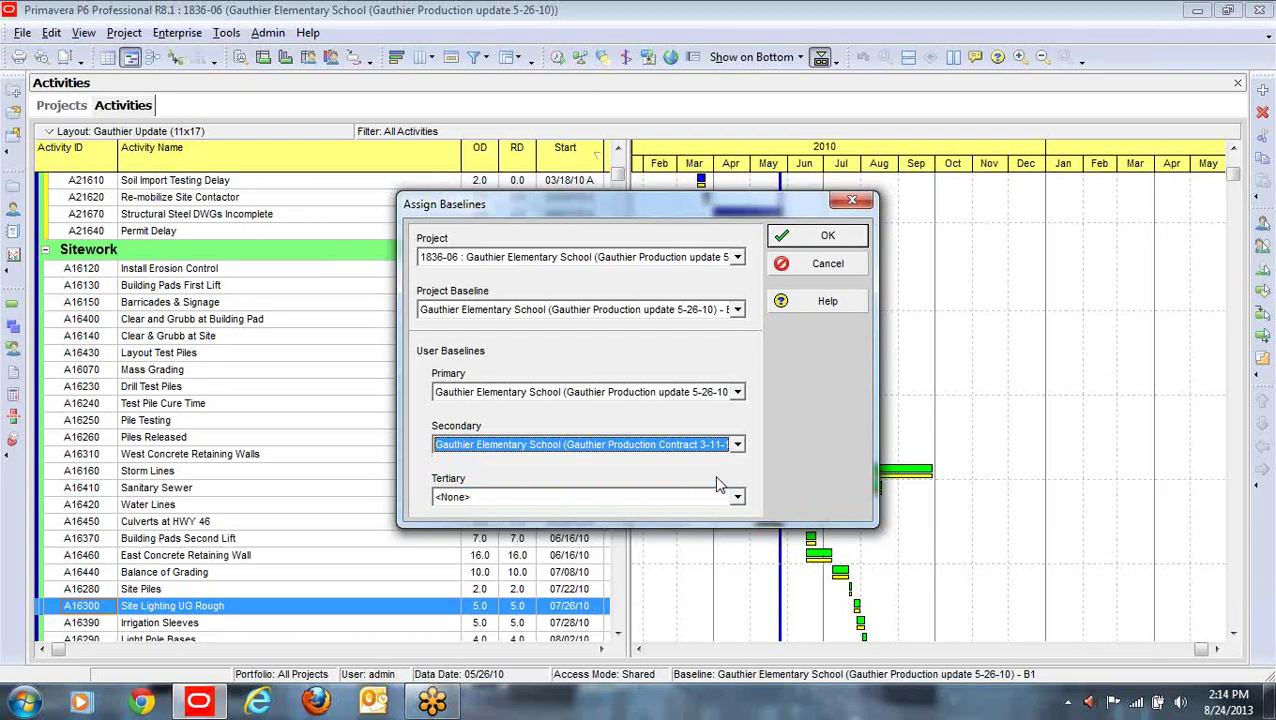
pyautogui.click(820, 235)
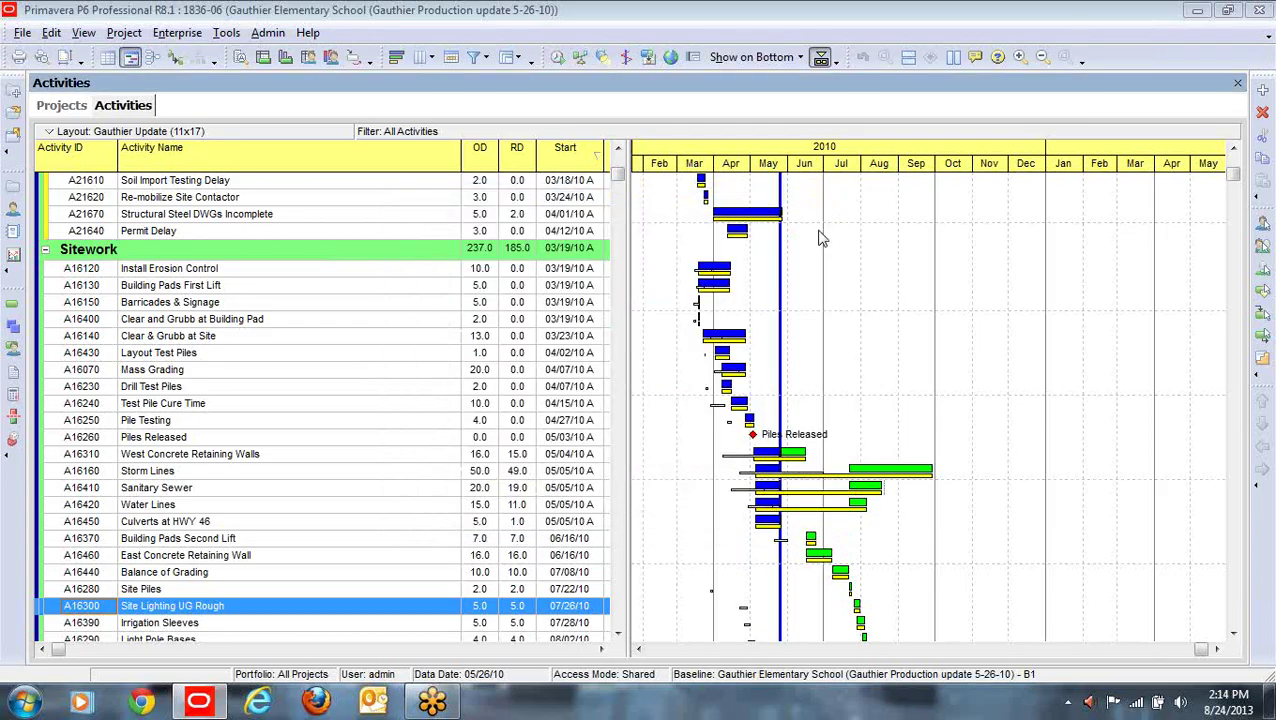
# - Turn off the display of the Project Baseline Bar and rename the Contract Schedule bar to "Secondary Baseline"
pyautogui.rightClick(868, 343)
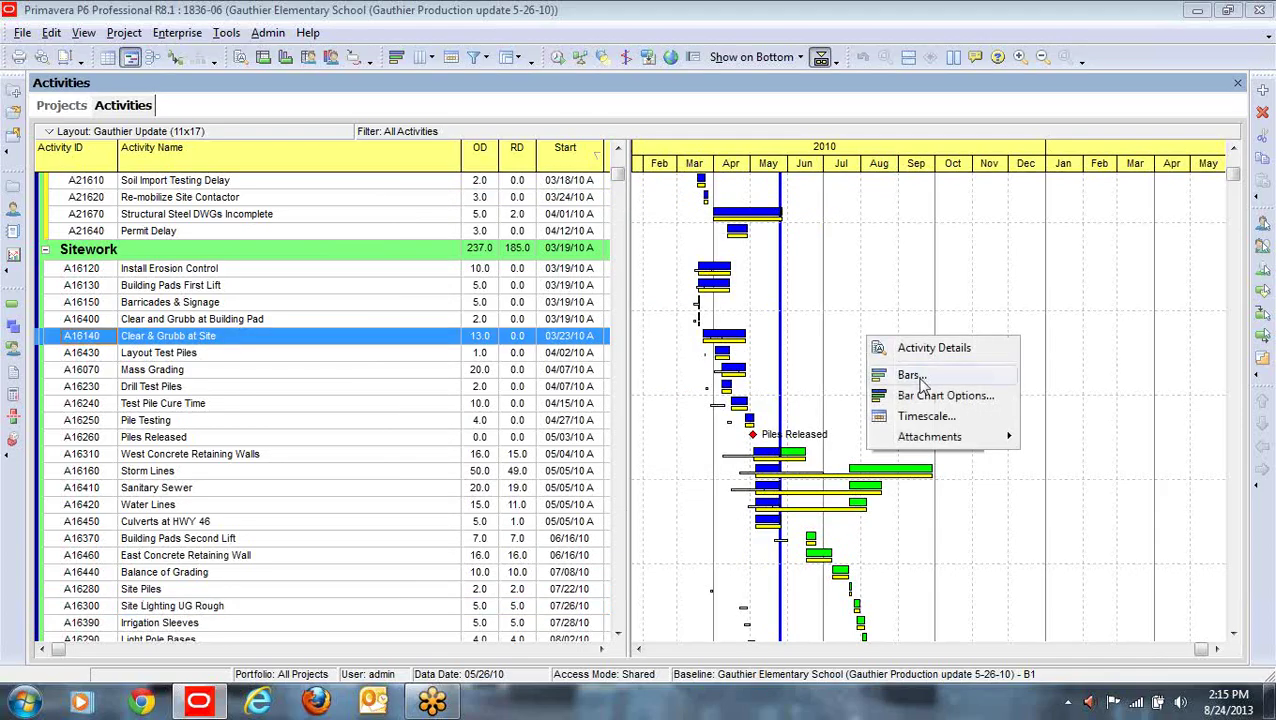
pyautogui.click(912, 376)
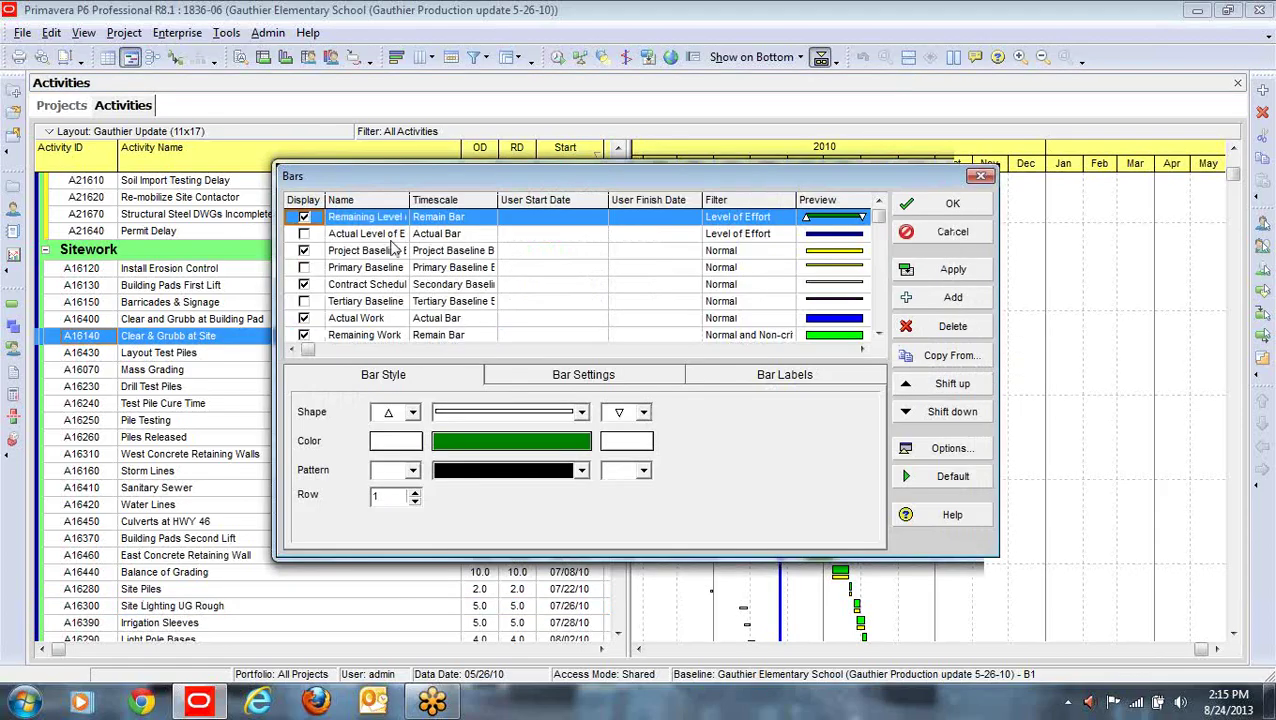
pyautogui.click(304, 251)
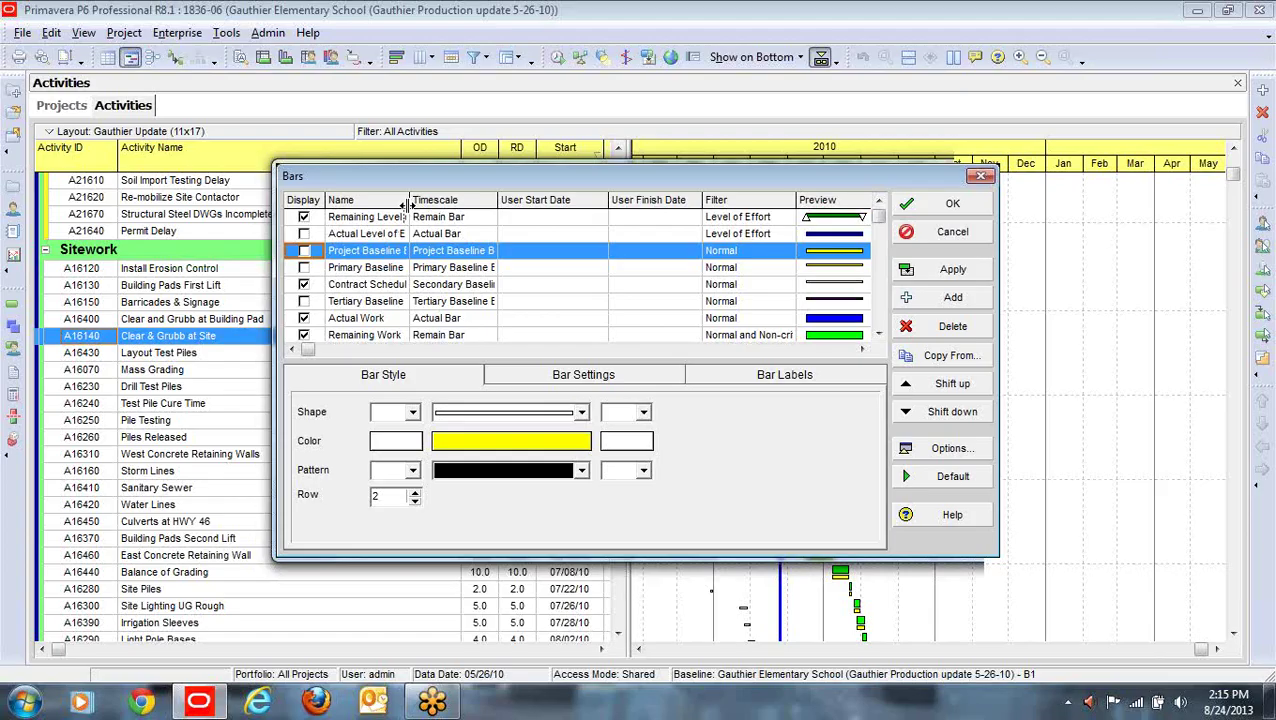
pyautogui.moveTo(409, 200); pyautogui.dragTo(439, 200)
pyautogui.click(393, 285)
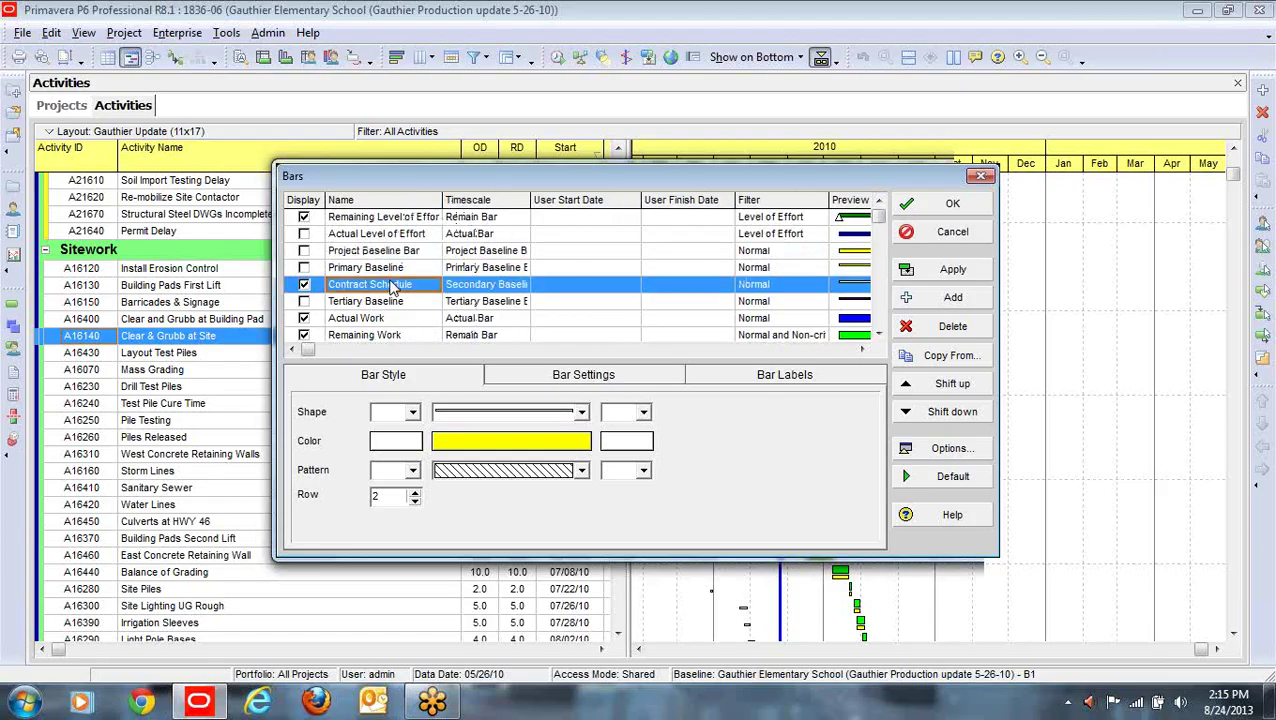
pyautogui.click(416, 285)
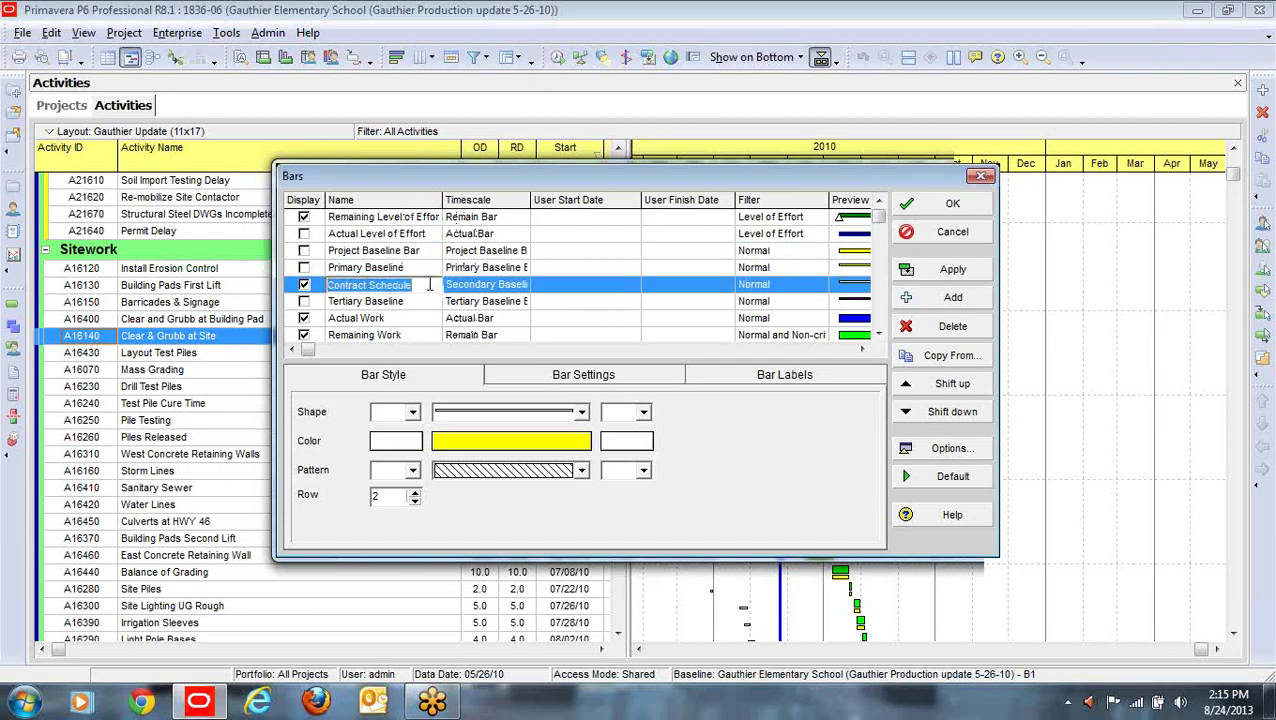
pyautogui.write('Secondary Baseline')
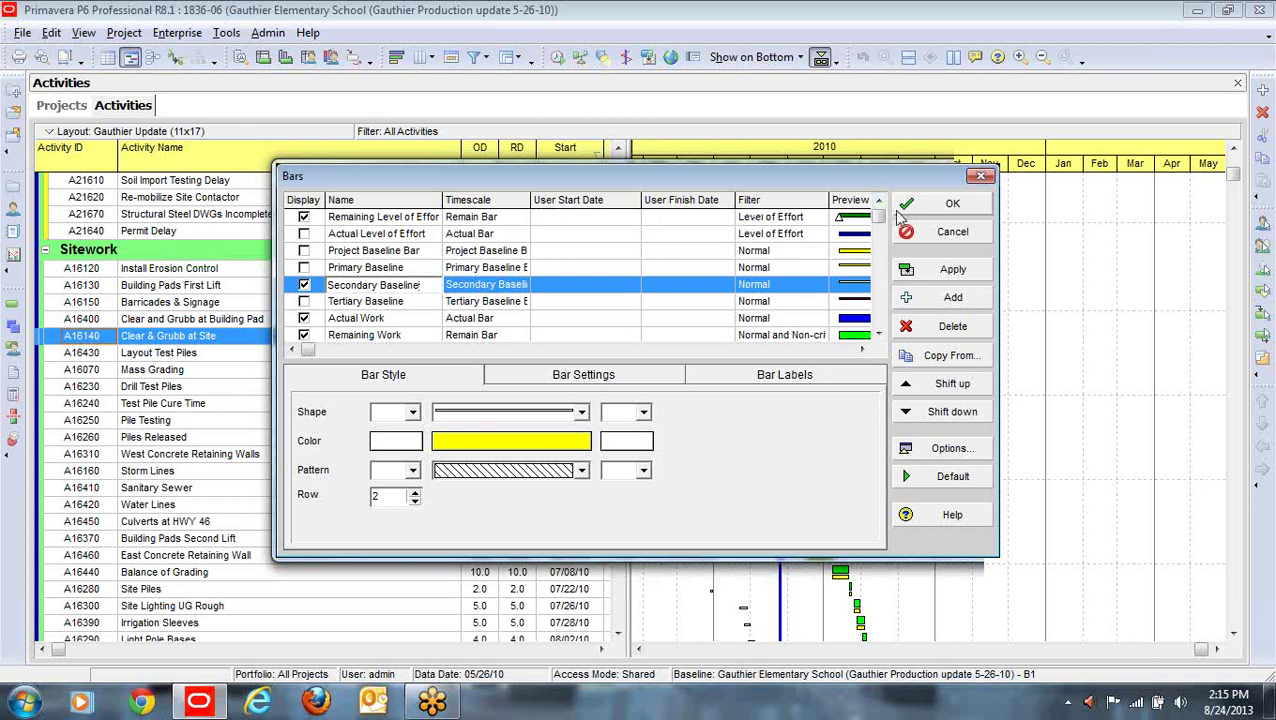
pyautogui.click(940, 206)
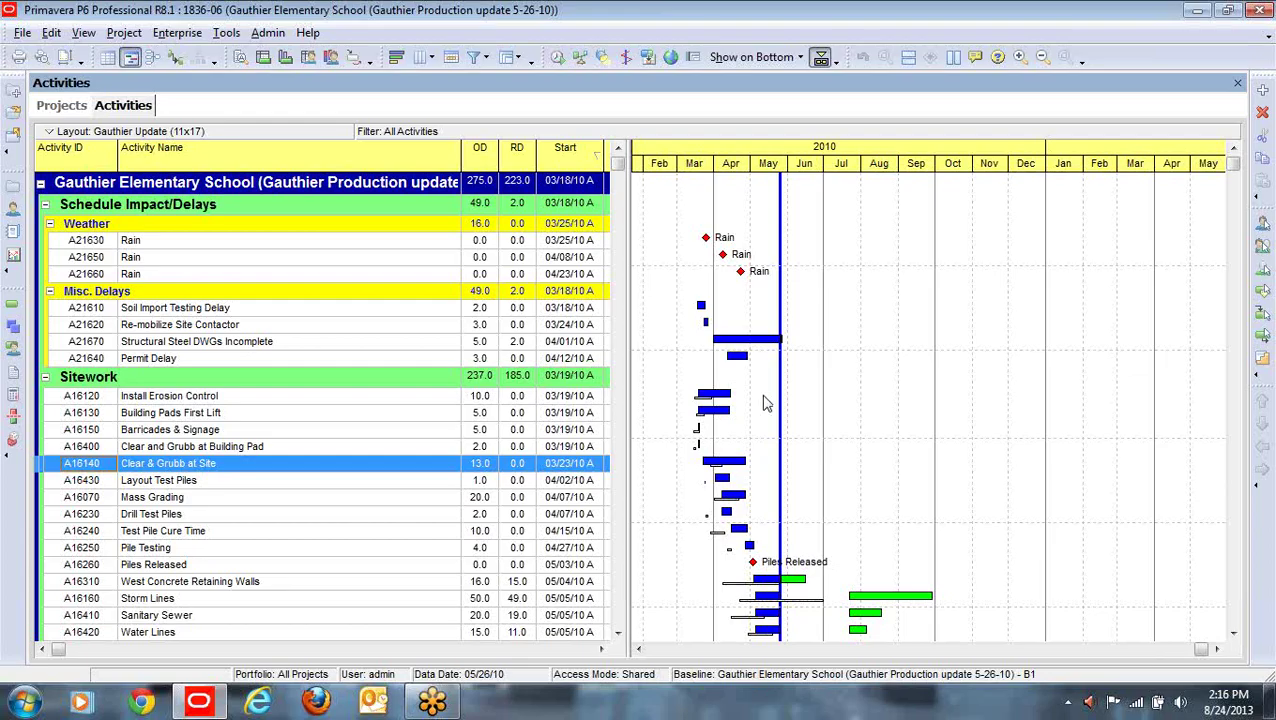
# - Preview the printed layout and examine the bar names in the legend at the foot of the first page
pyautogui.click(42, 57)
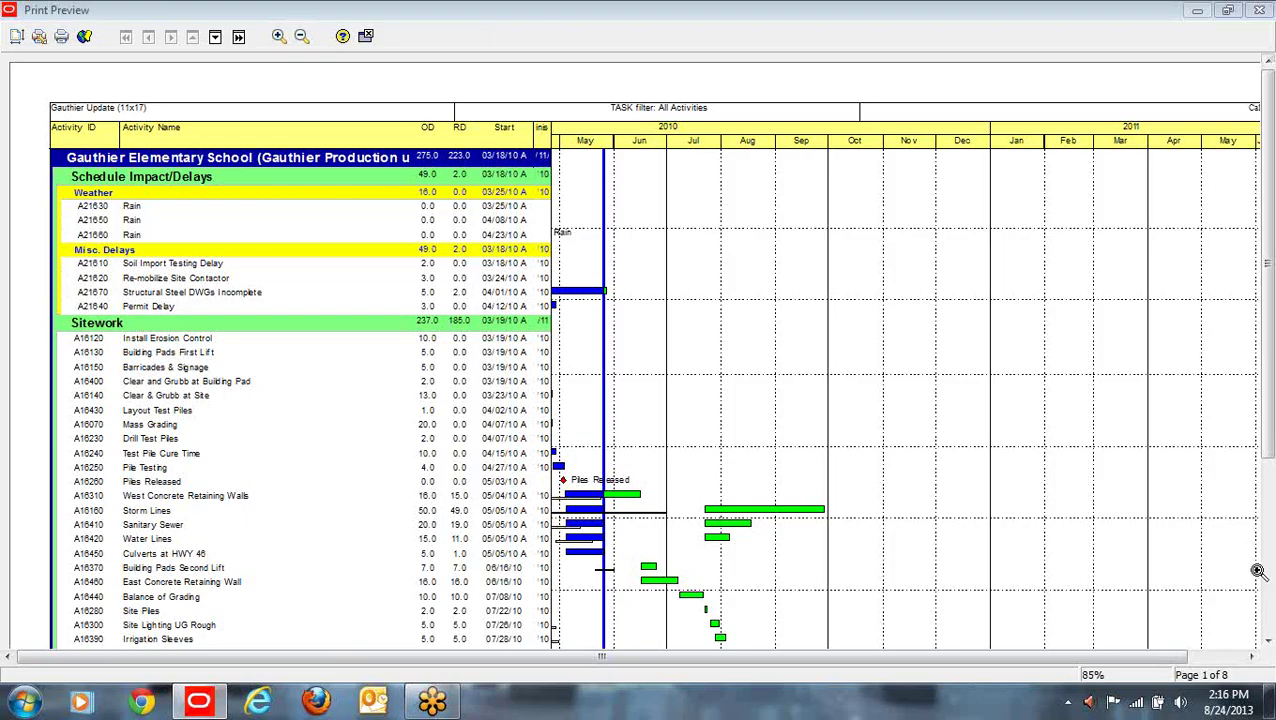
pyautogui.moveTo(1266, 422); pyautogui.dragTo(1270, 612)
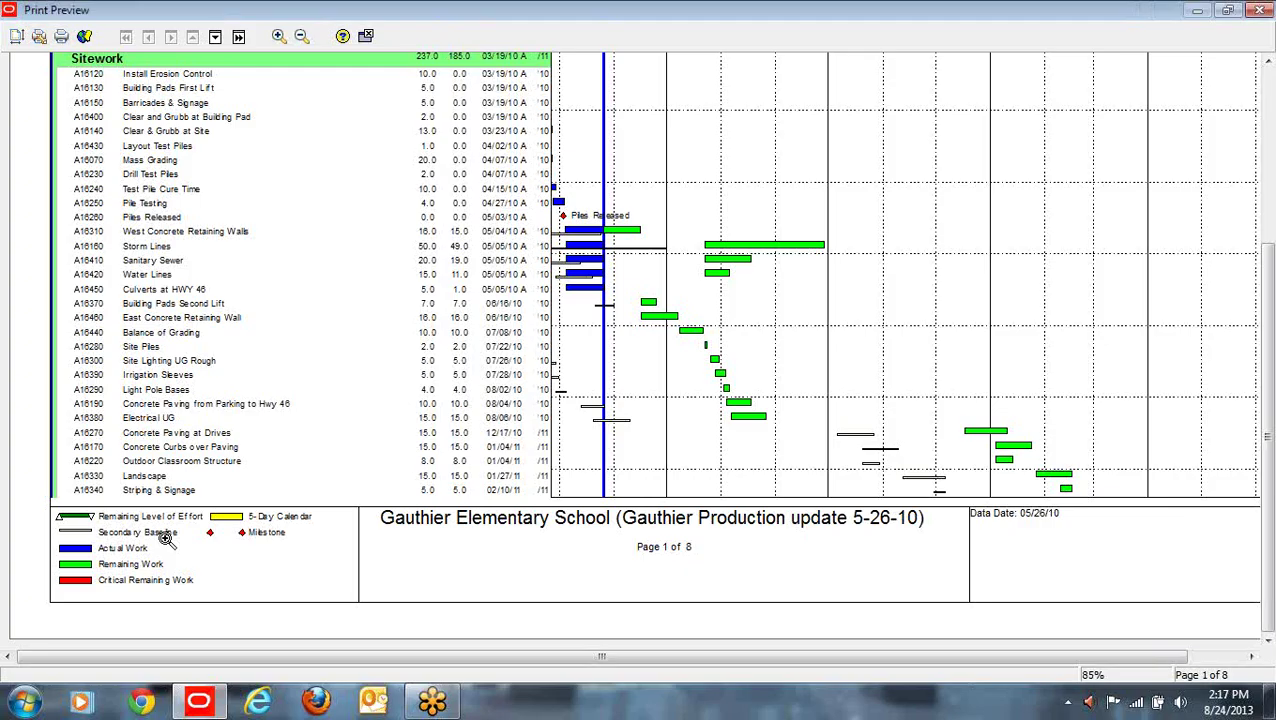
pyautogui.click(1260, 10)
# - Rename the Secondary Baseline bar to "Contract Schedule" and widen the Timescale column in the bar list
pyautogui.rightClick(936, 389)
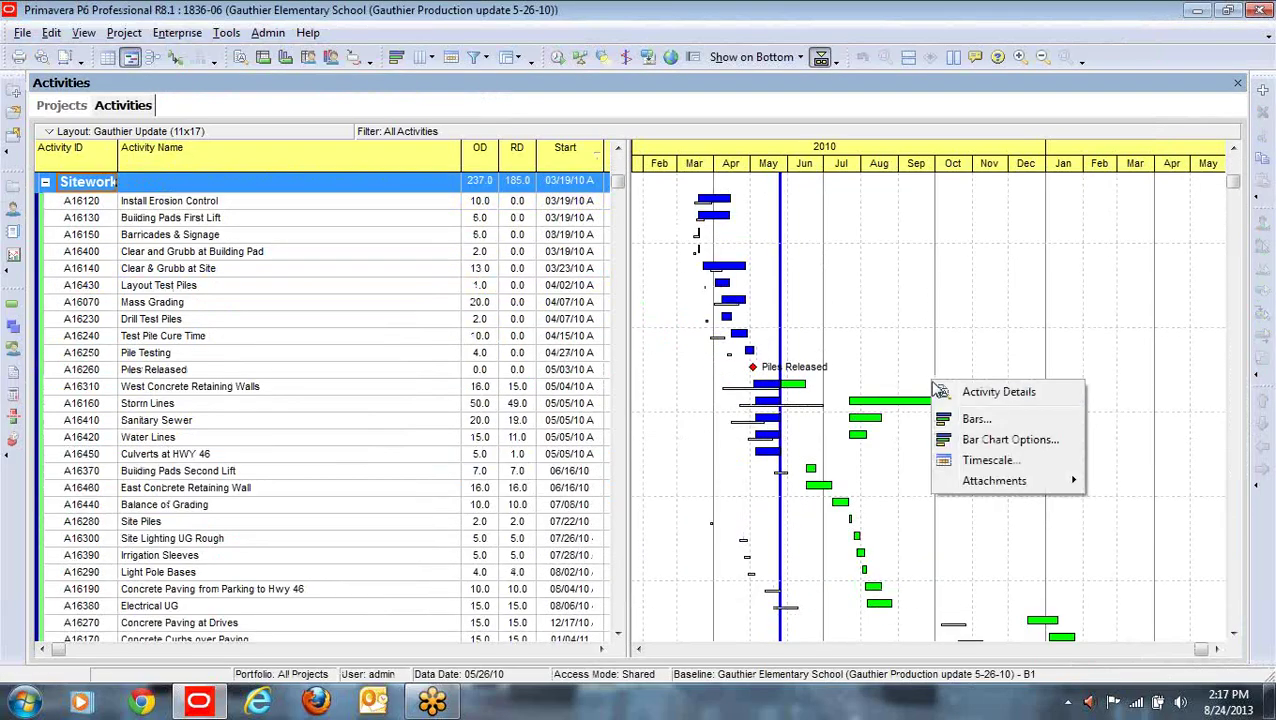
pyautogui.click(976, 419)
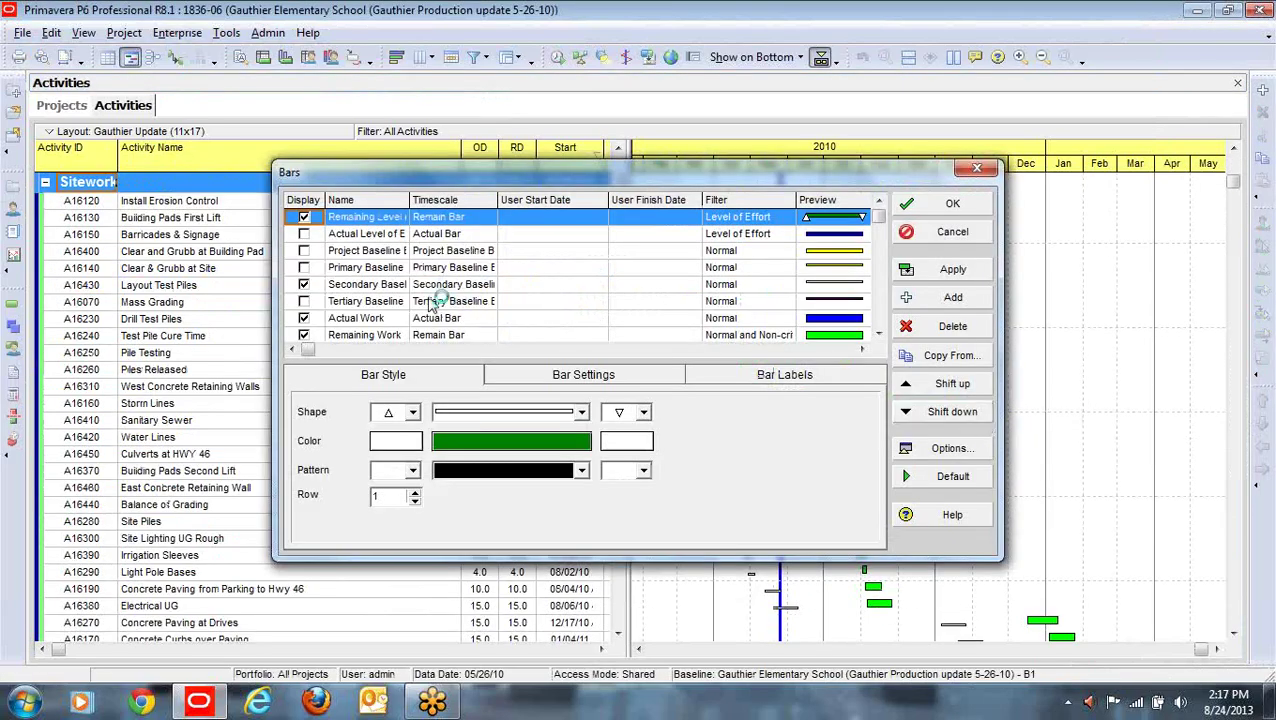
pyautogui.click(385, 287)
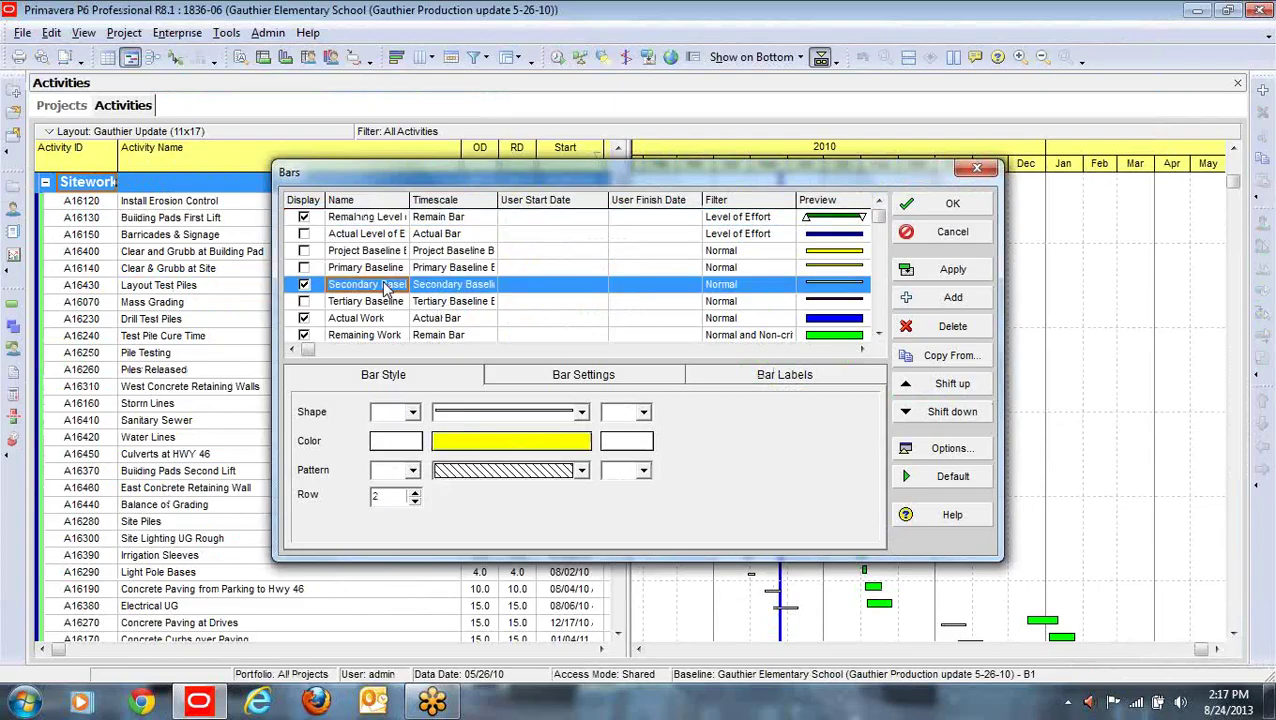
pyautogui.click(398, 288)
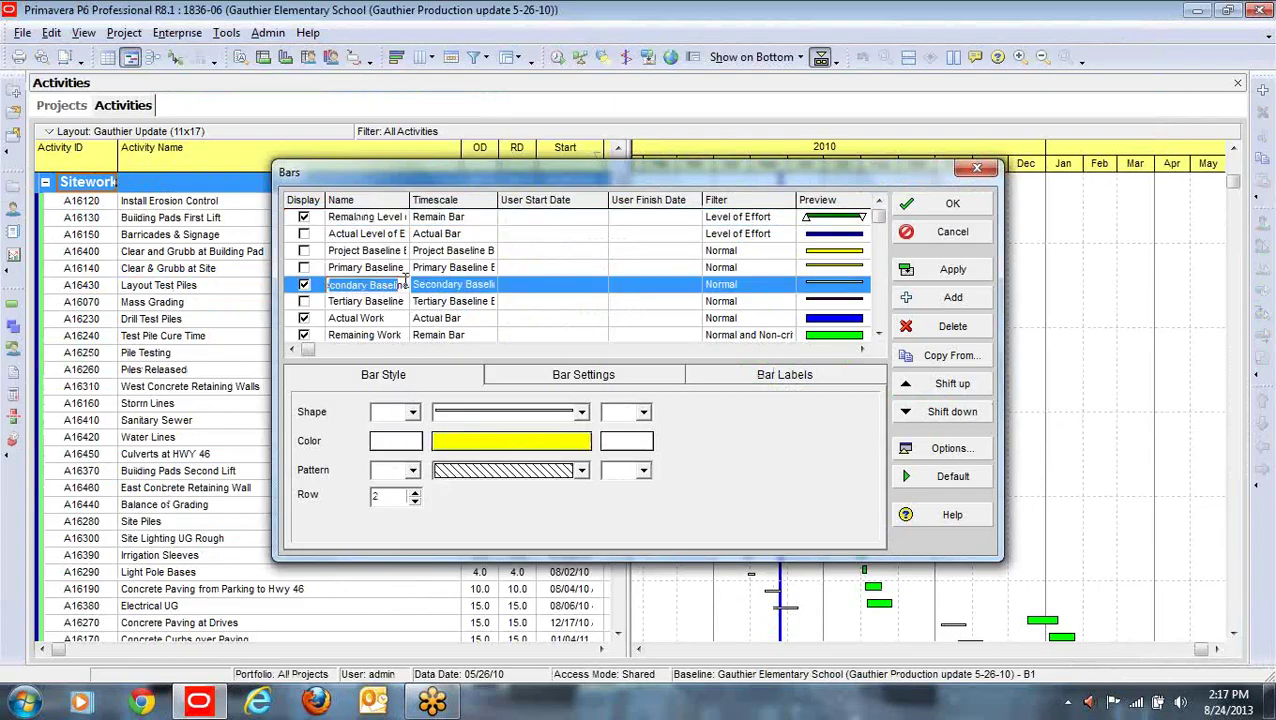
pyautogui.click(405, 283)
pyautogui.press('BackSpace')
pyautogui.press('BackSpace')
pyautogui.press('BackSpace')
pyautogui.press('BackSpace')
pyautogui.press('BackSpace')
pyautogui.press('BackSpace')
pyautogui.press('BackSpace')
pyautogui.press('BackSpace')
pyautogui.press('BackSpace')
pyautogui.press('BackSpace')
pyautogui.press('BackSpace')
pyautogui.press('BackSpace')
pyautogui.press('BackSpace')
pyautogui.press('BackSpace')
pyautogui.press('BackSpace')
pyautogui.press('BackSpace')
pyautogui.press('BackSpace')
pyautogui.press('BackSpace')
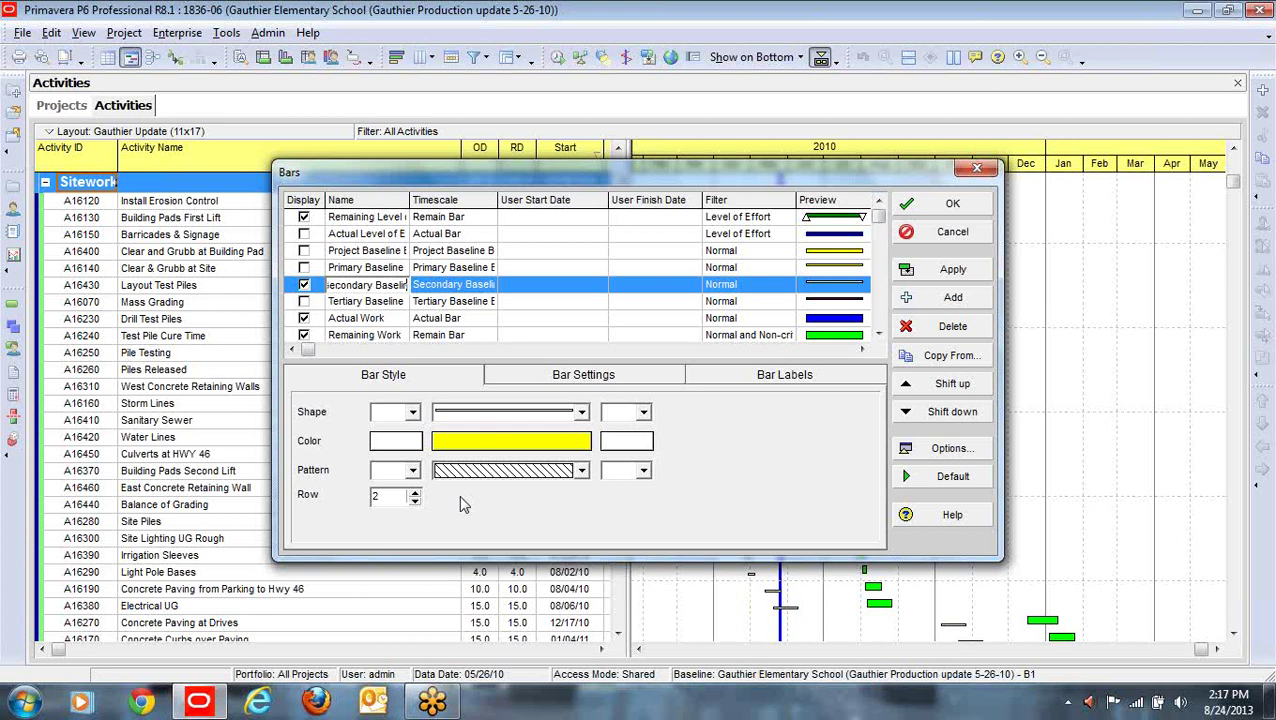
pyautogui.write('Contract Schedule')
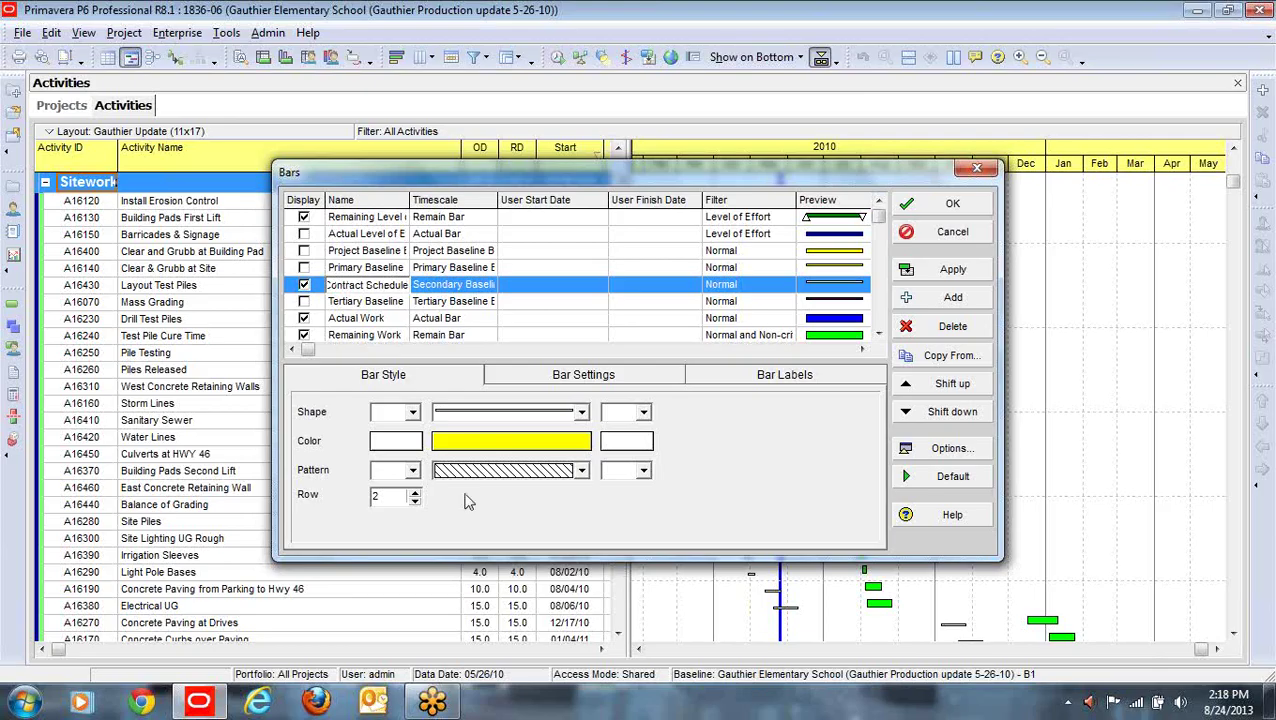
pyautogui.moveTo(497, 201); pyautogui.dragTo(536, 201)
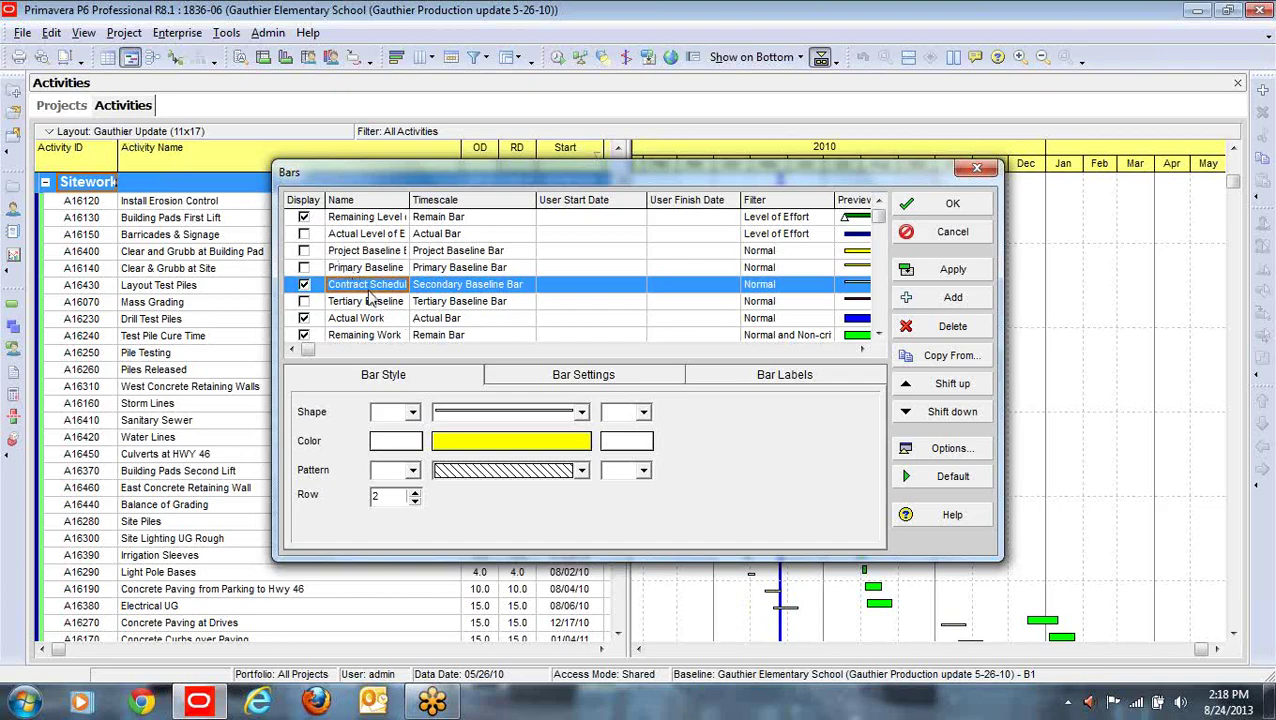
pyautogui.click(946, 207)
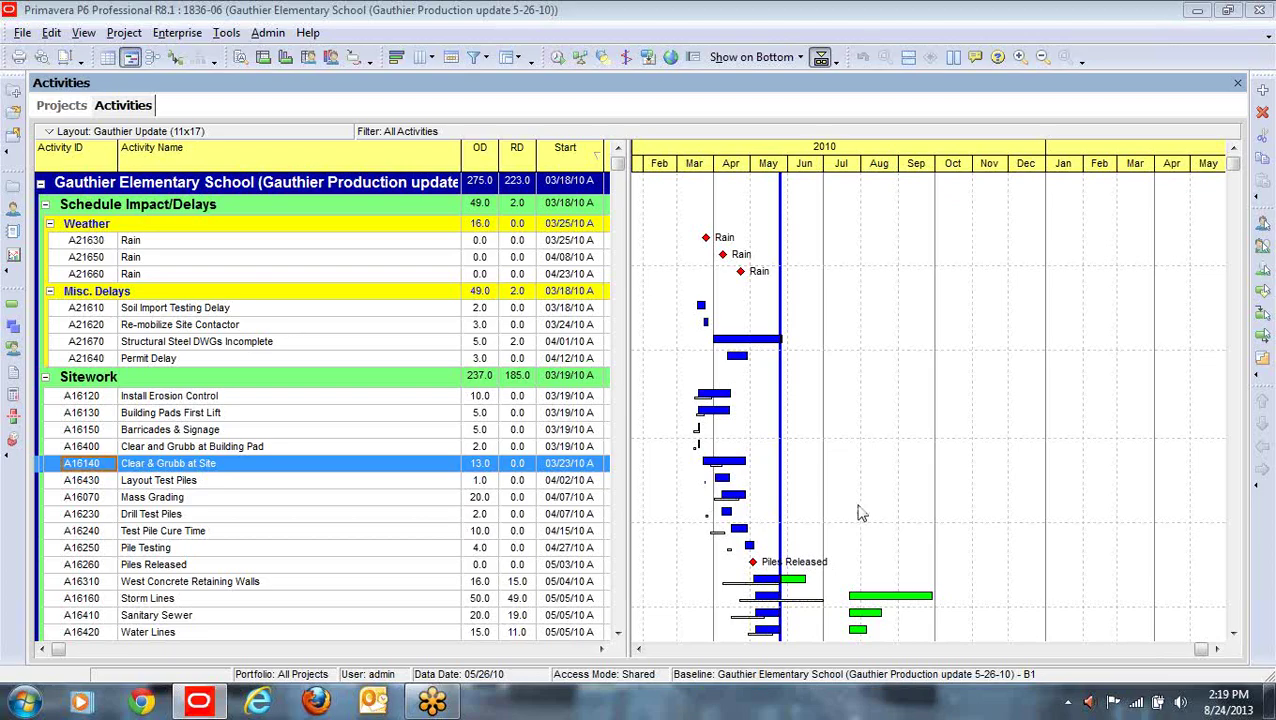
# - Examine the Gauthier Elementary School projects in the project list and check the baseline assigned to project 1836-06
pyautogui.click(13, 191)
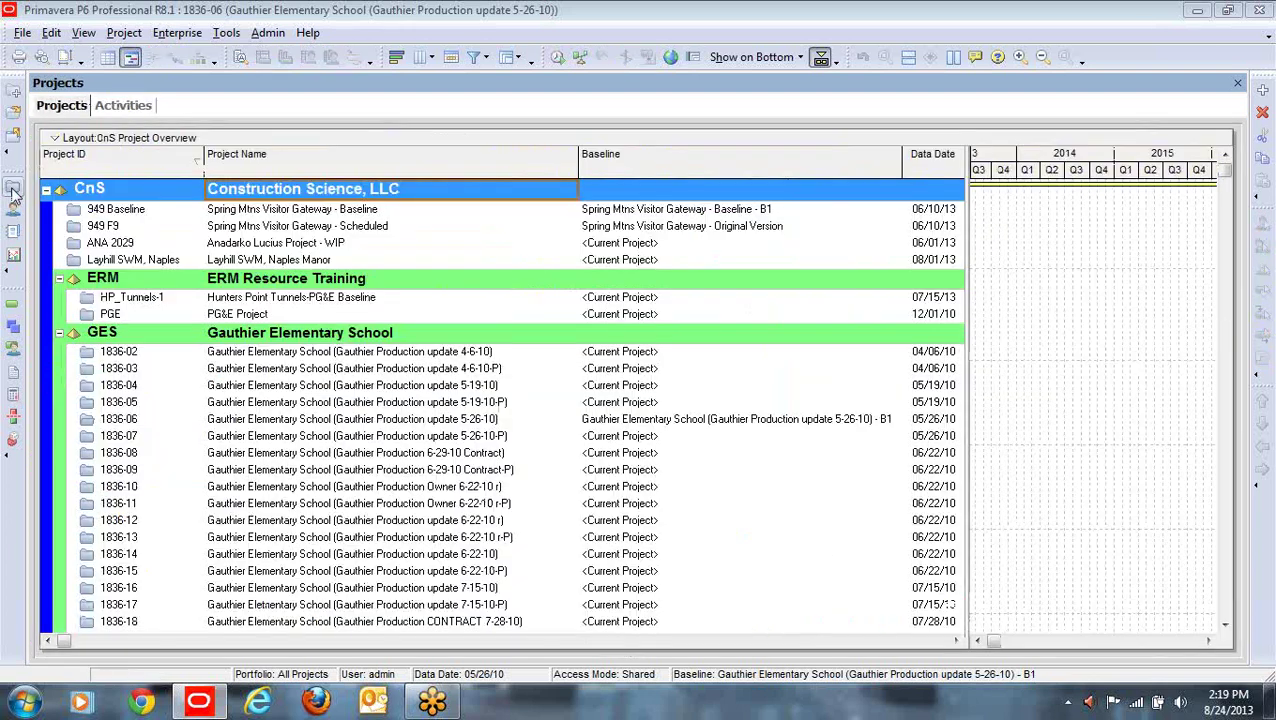
pyautogui.click(155, 356)
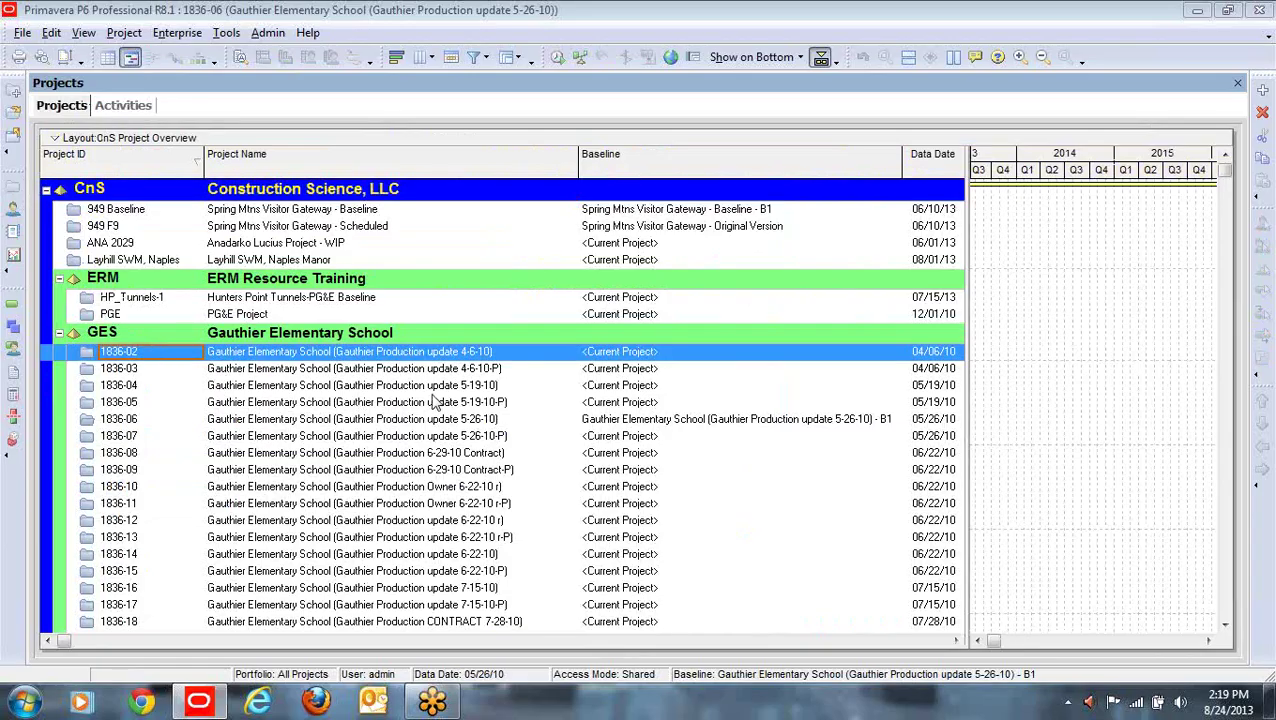
pyautogui.click(566, 425)
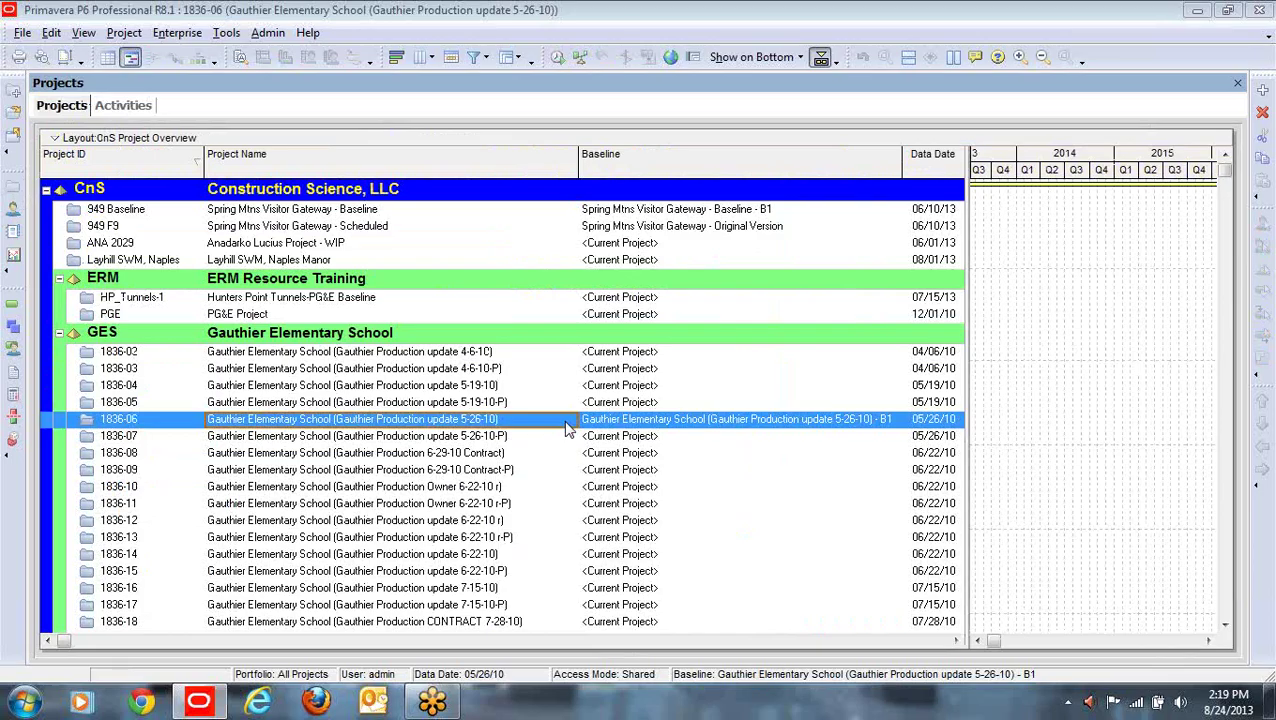
# - Return to the activities of project 1836-06 and set its Secondary user baseline to <None>
pyautogui.click(785, 428)
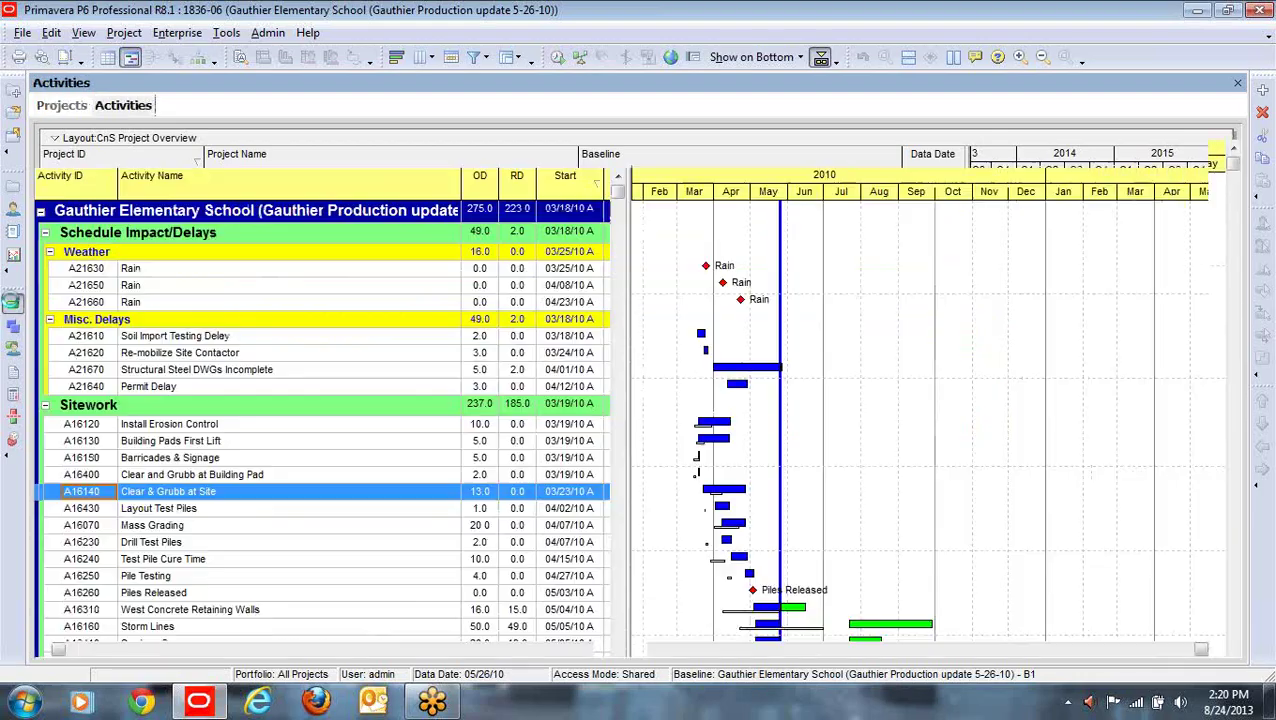
pyautogui.click(13, 304)
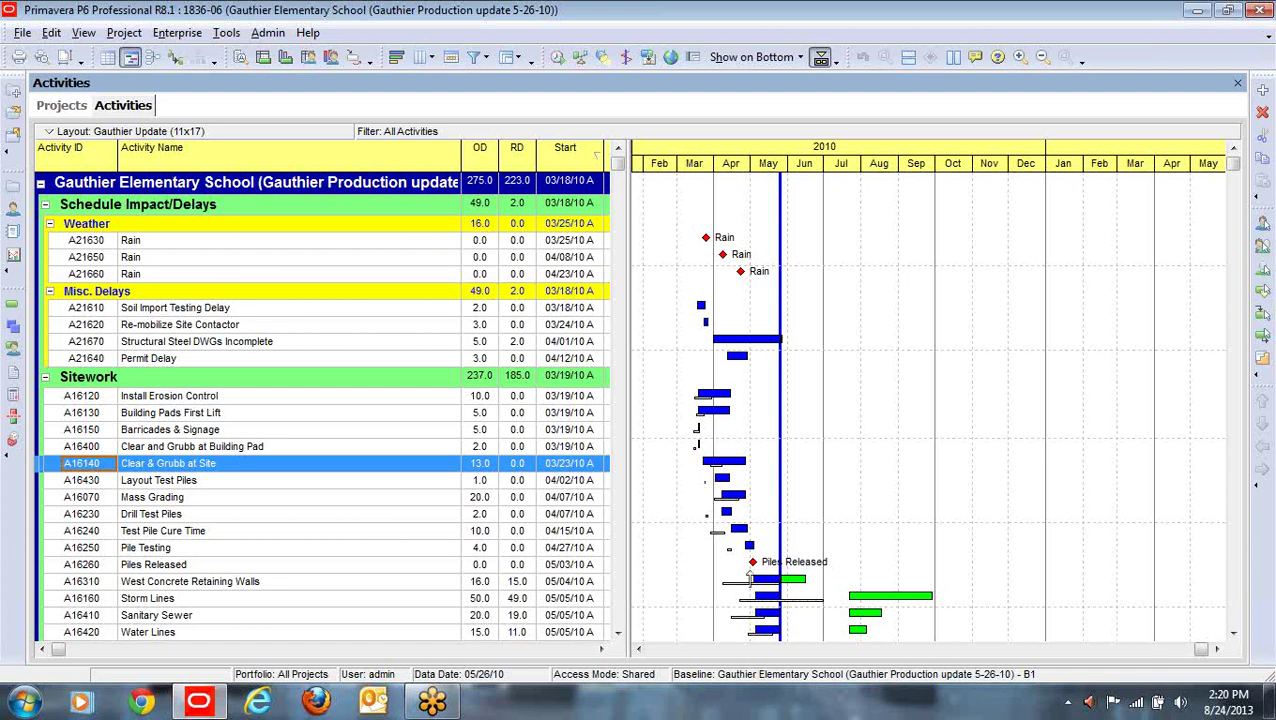
pyautogui.click(127, 40)
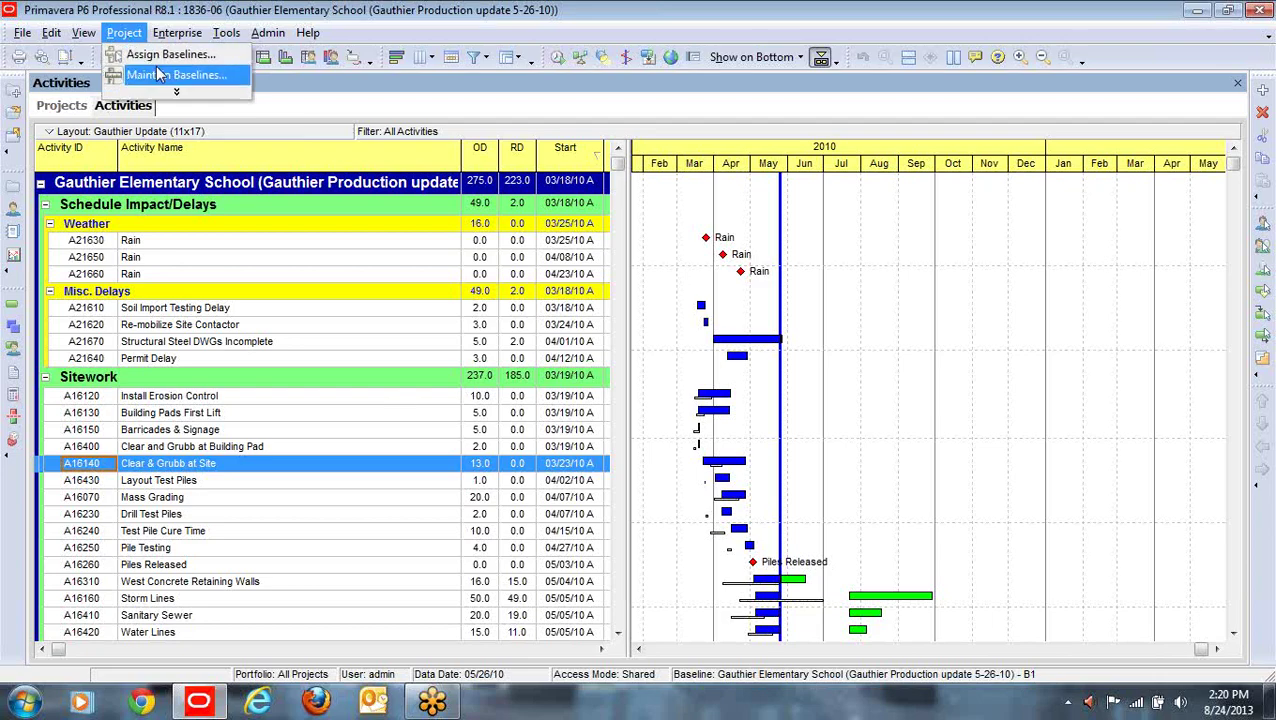
pyautogui.click(156, 58)
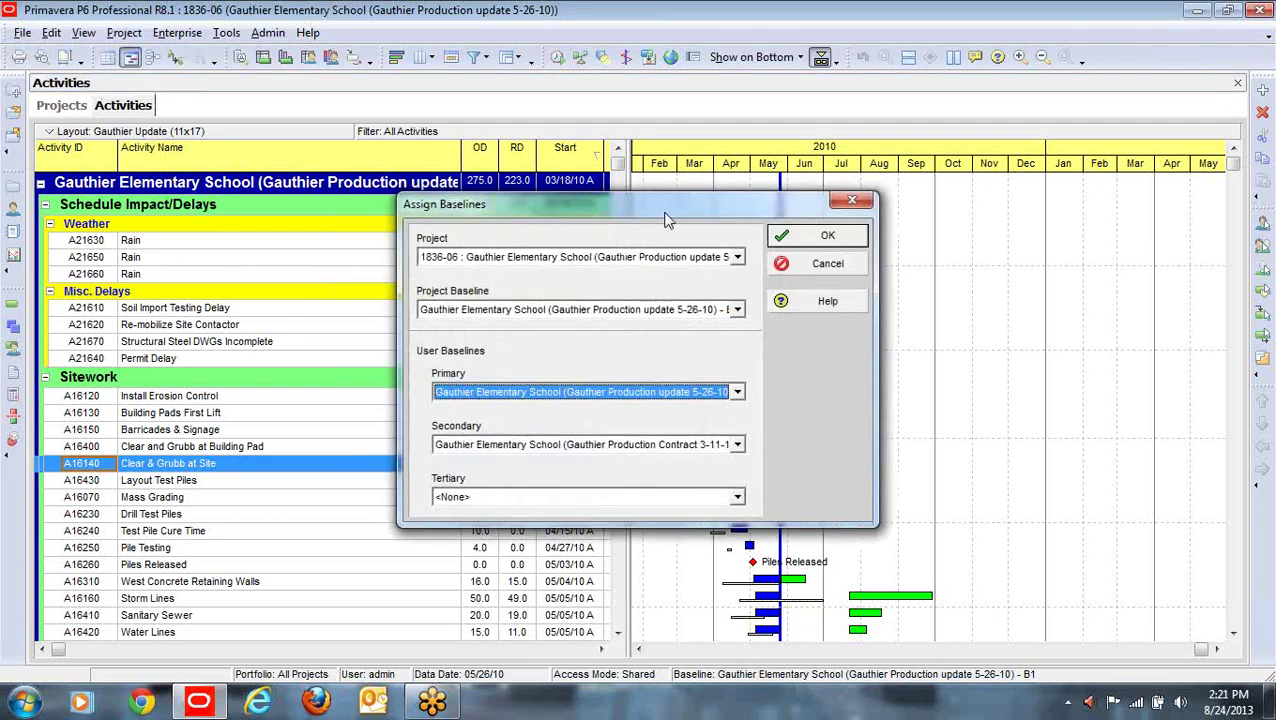
pyautogui.click(741, 449)
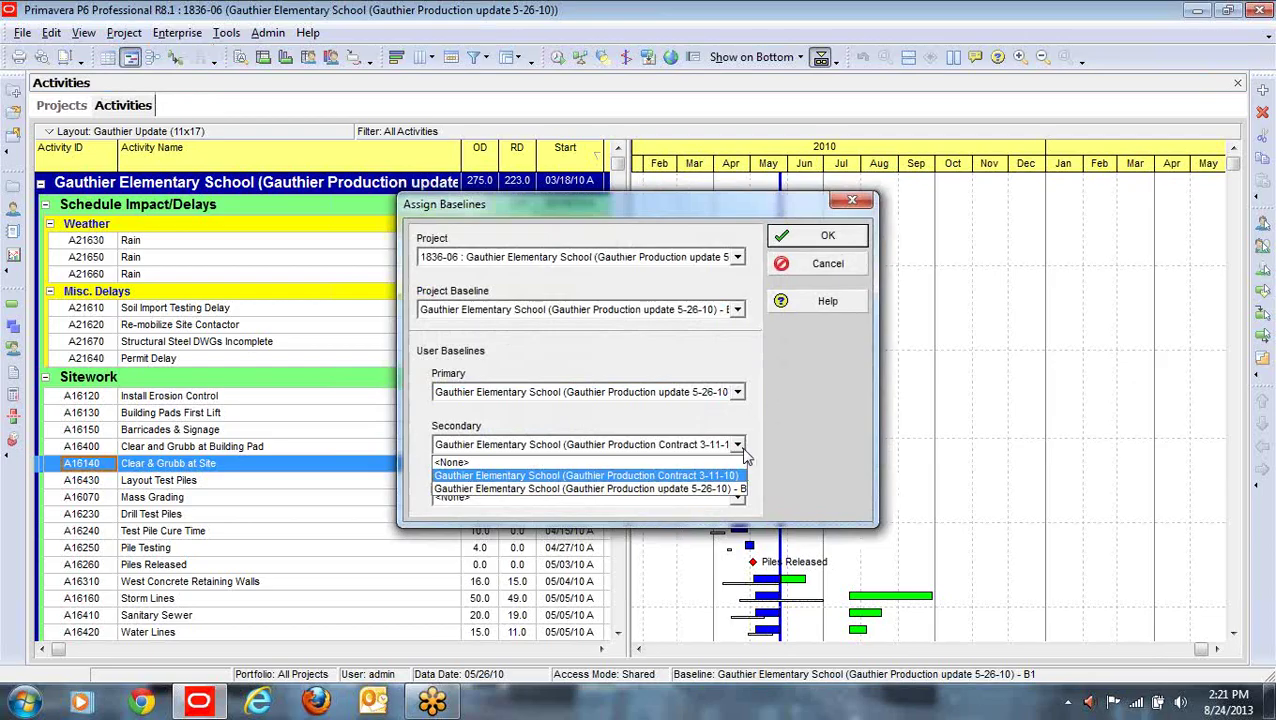
pyautogui.click(672, 465)
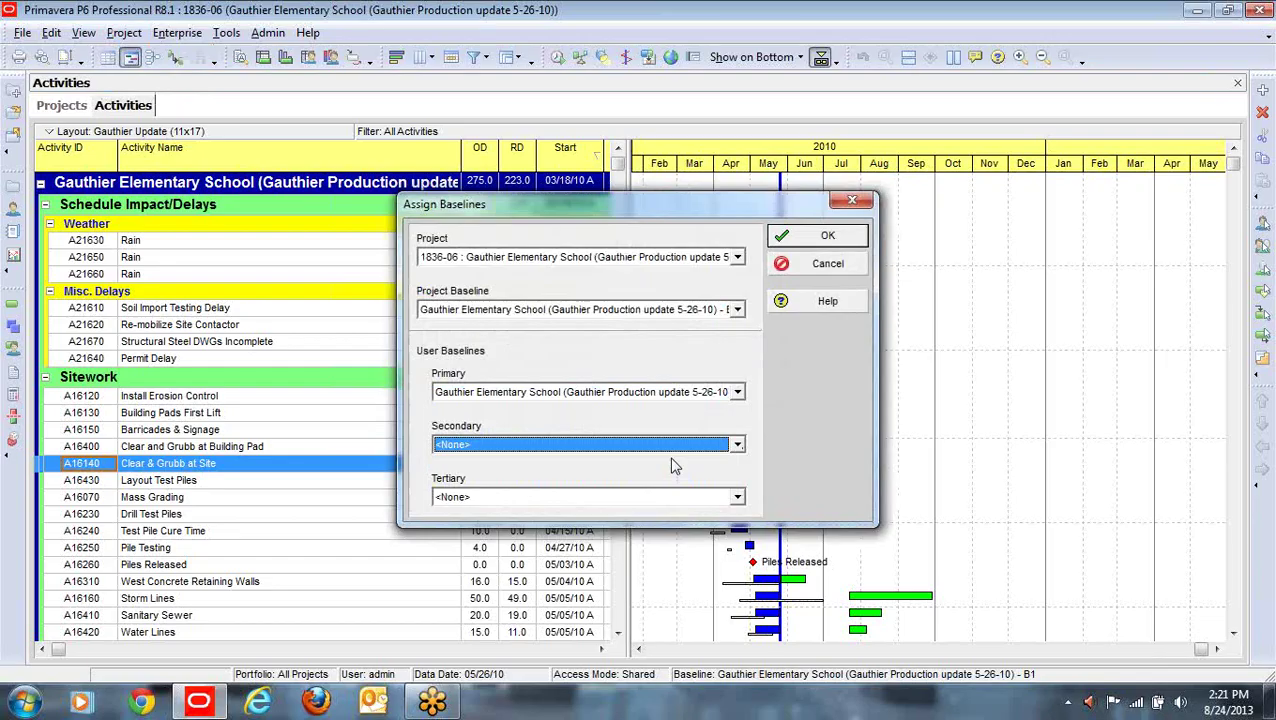
pyautogui.click(810, 240)
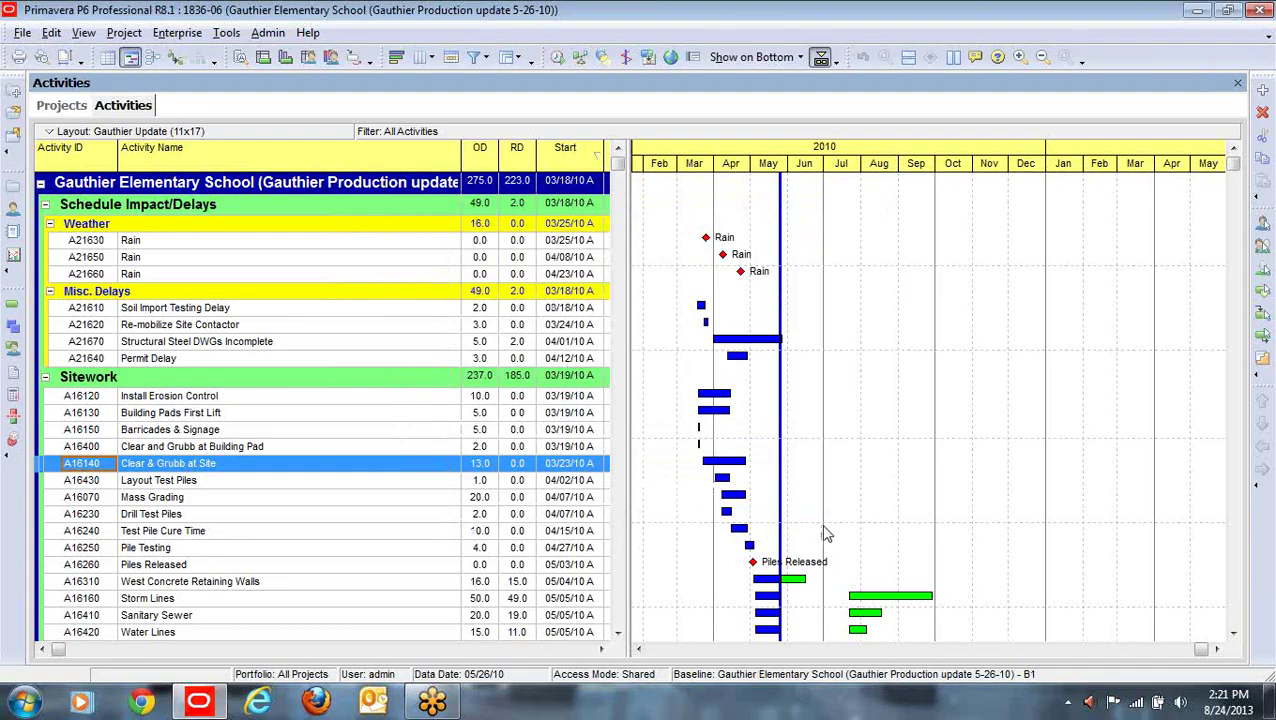
# - Restore the Gauthier Production Contract 3-11-10 baseline as a separate project, unlinking it from the 5-26-10 update
pyautogui.click(124, 33)
pyautogui.click(150, 71)
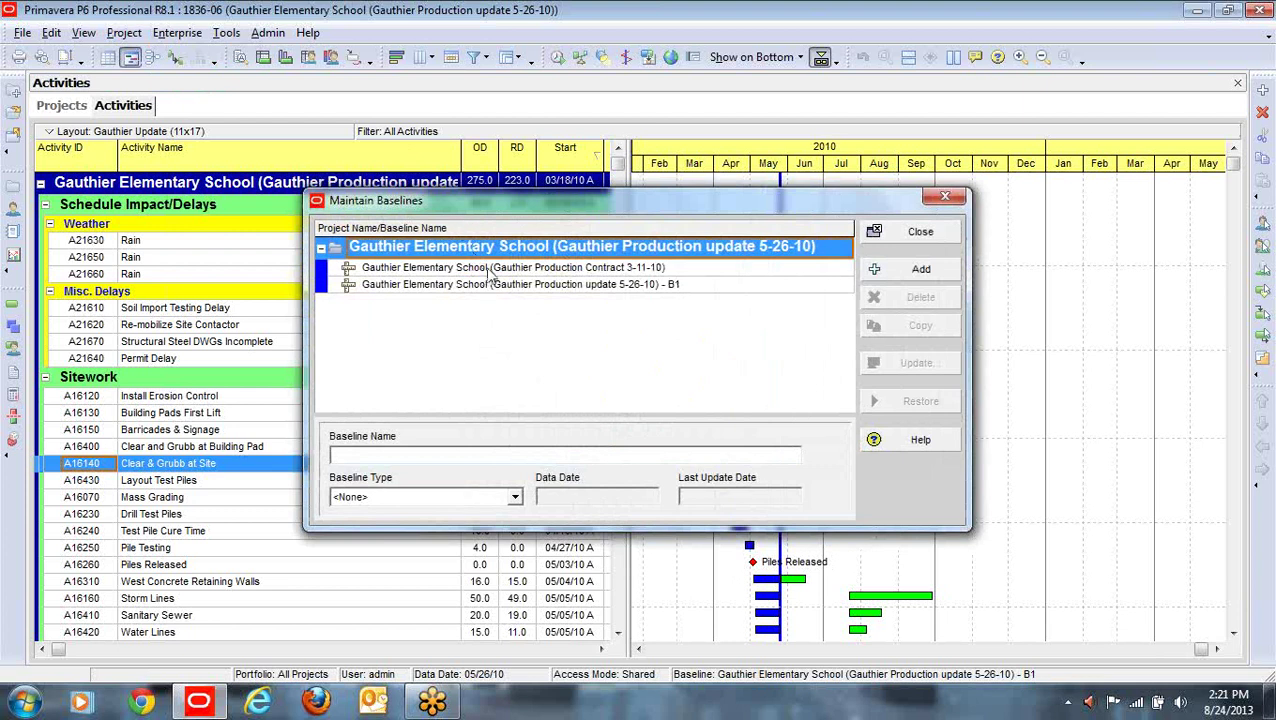
pyautogui.click(489, 271)
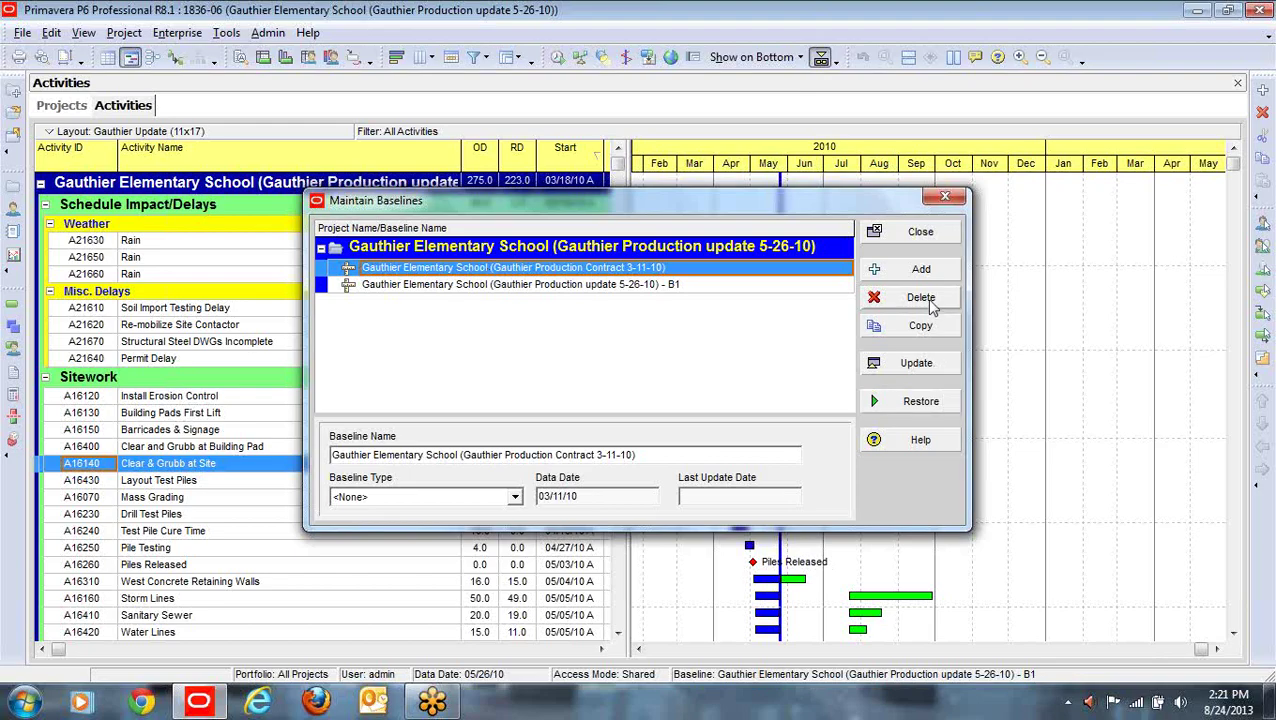
pyautogui.click(926, 401)
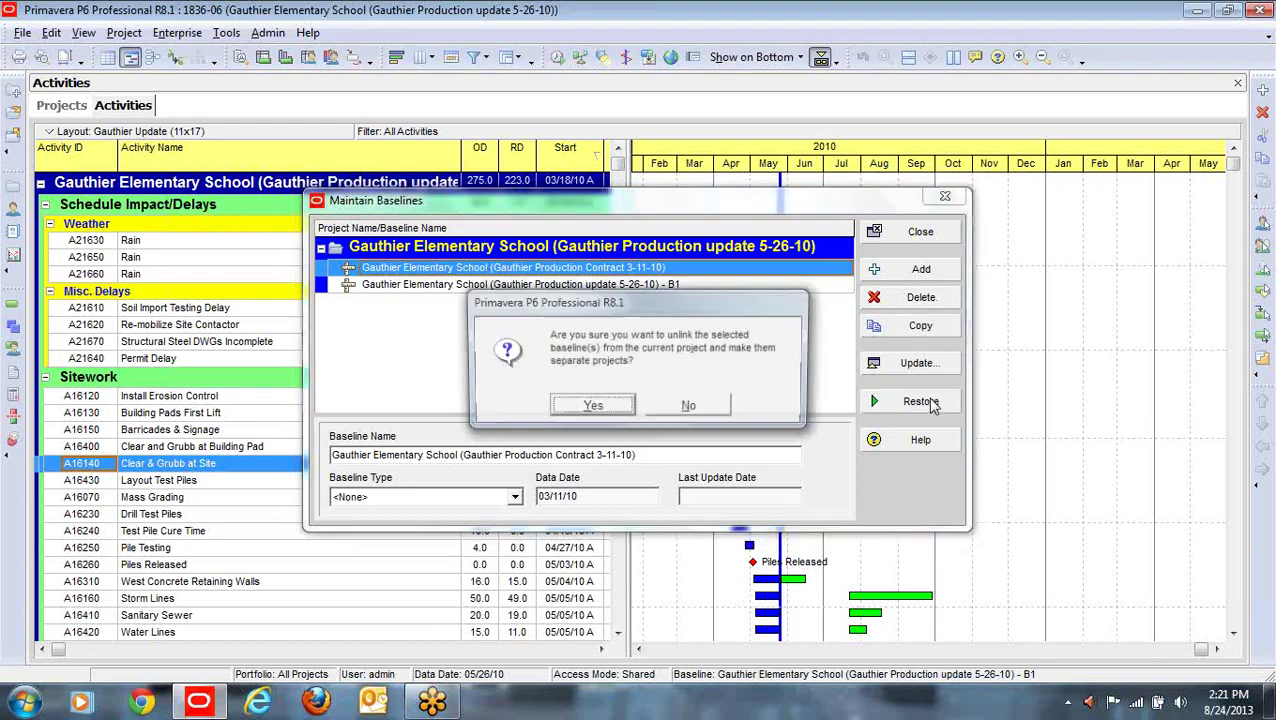
pyautogui.click(610, 410)
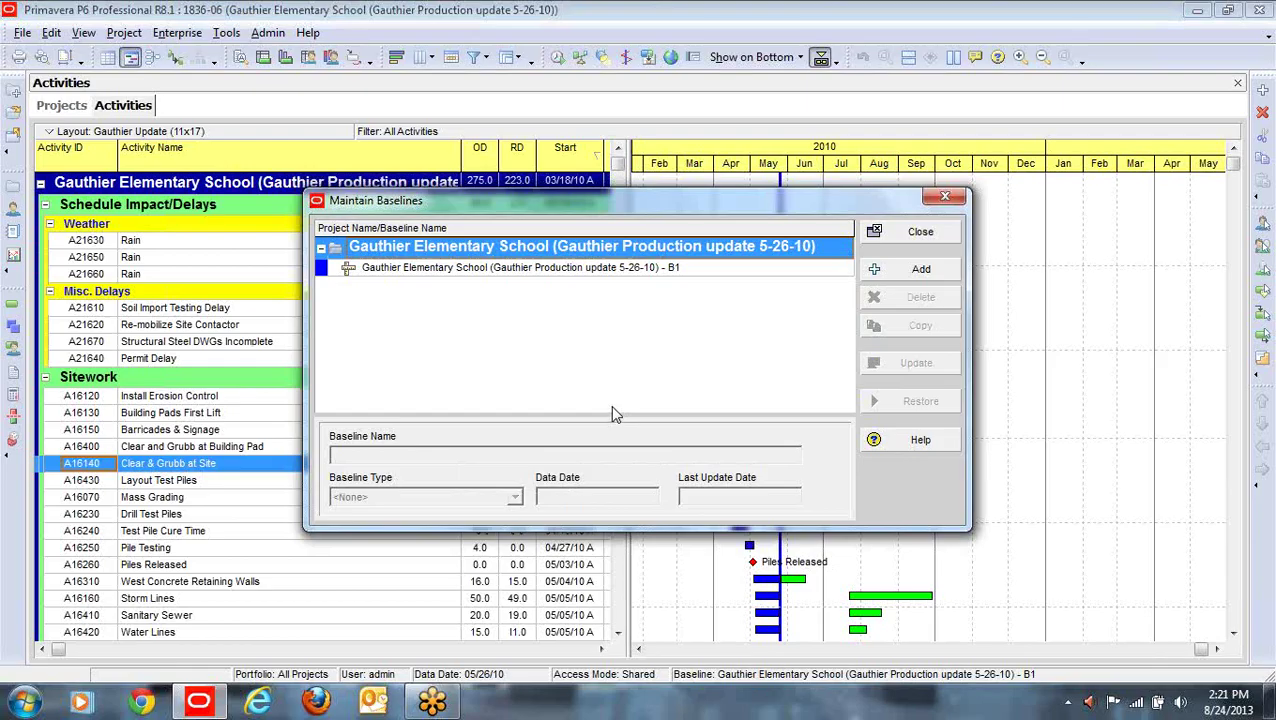
pyautogui.click(607, 270)
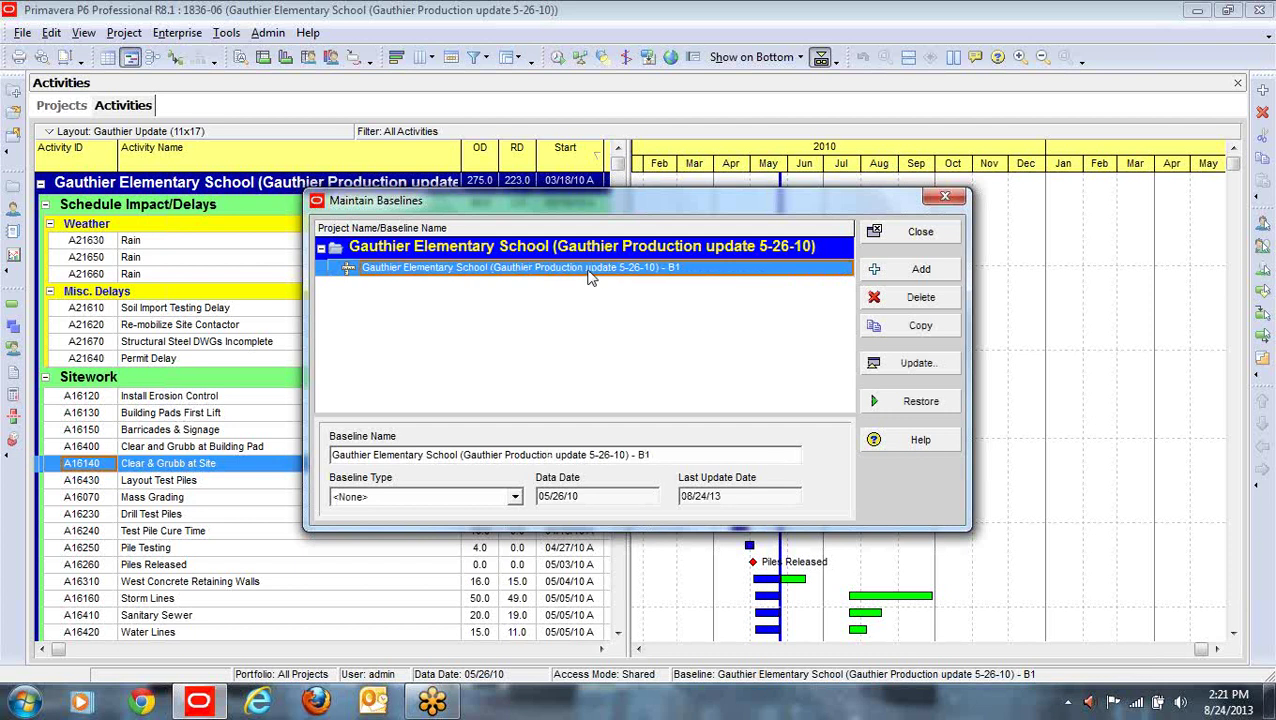
pyautogui.click(705, 250)
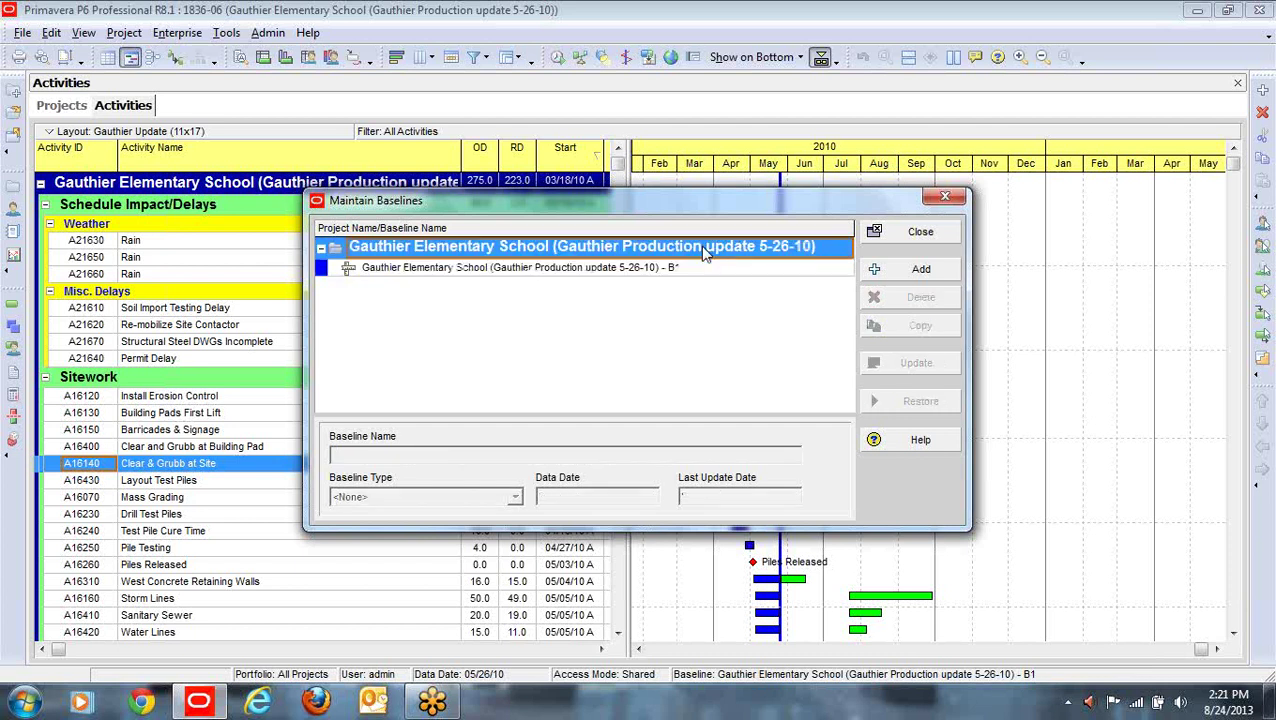
pyautogui.click(918, 232)
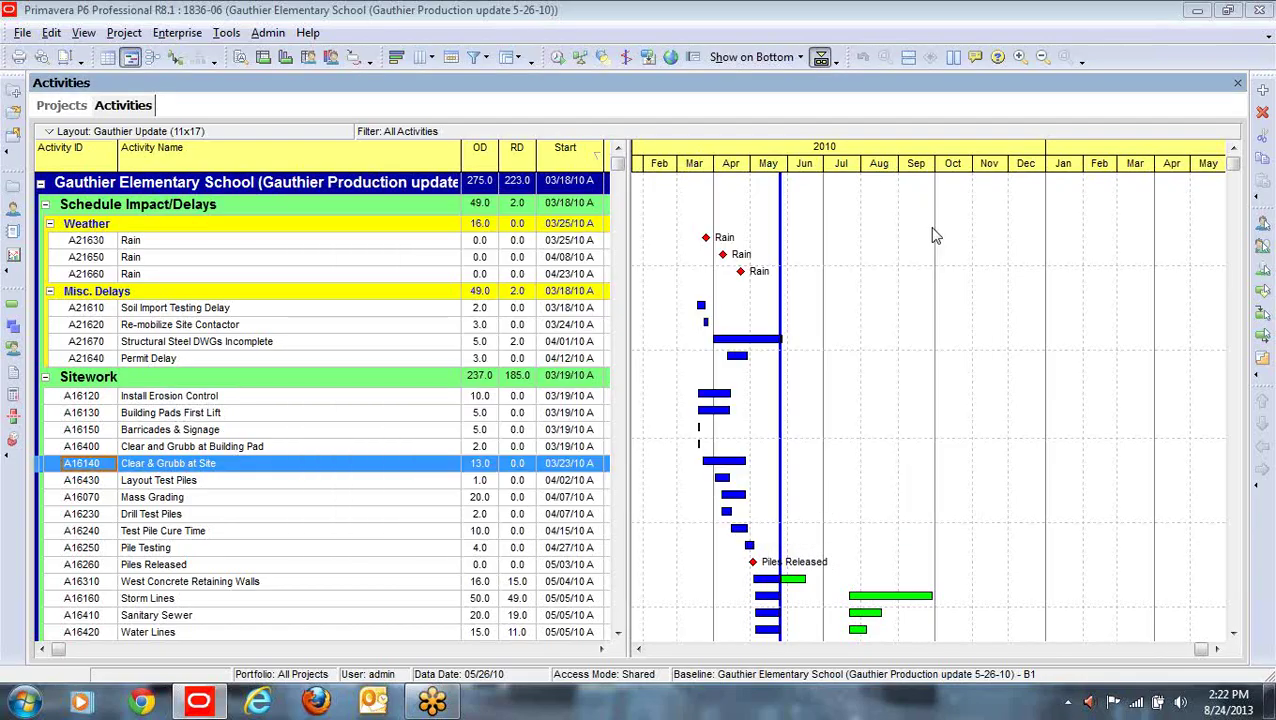
# - Check the project list for the restored Gauthier Production Contract 3-11-10 project under Gauthier Elementary School
pyautogui.click(14, 188)
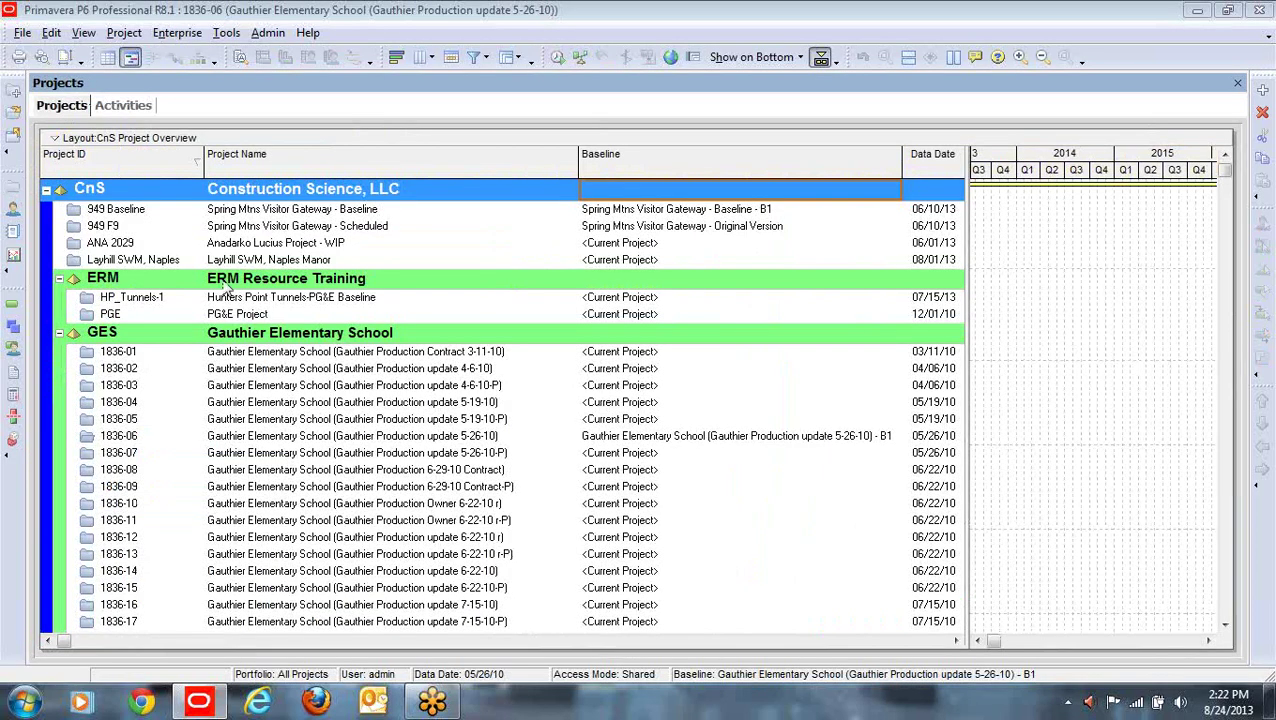
pyautogui.click(338, 356)
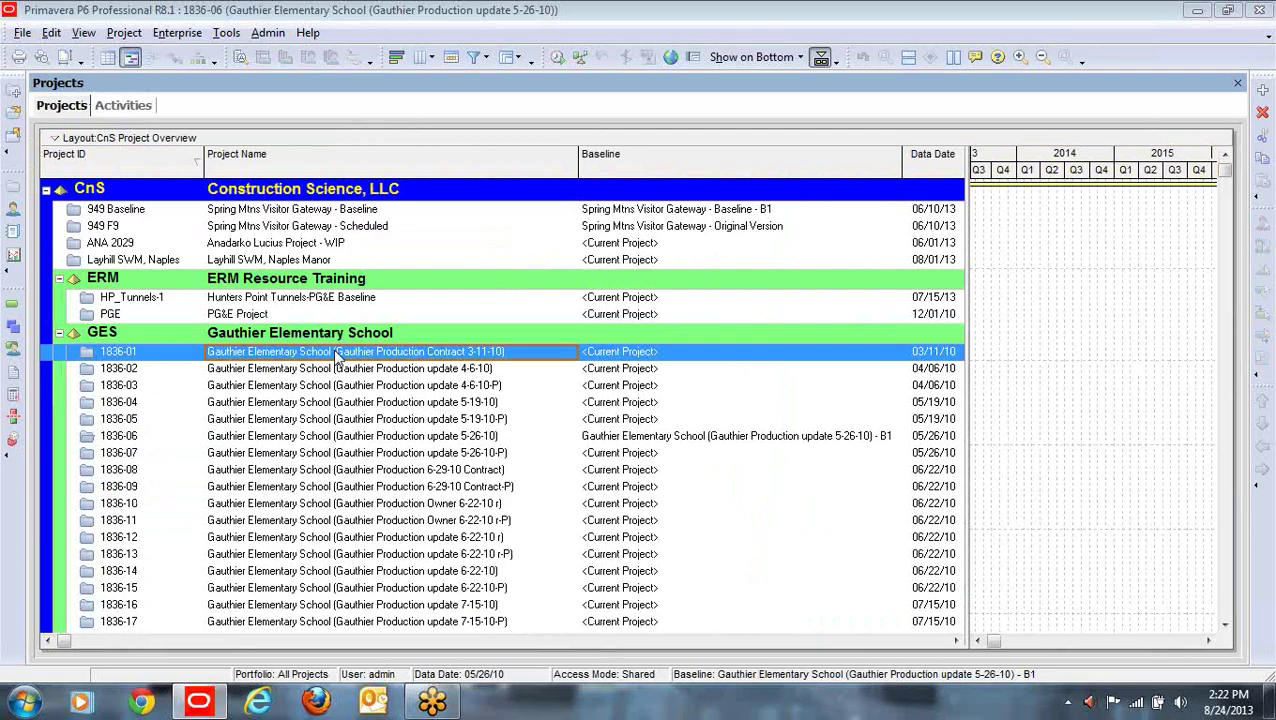